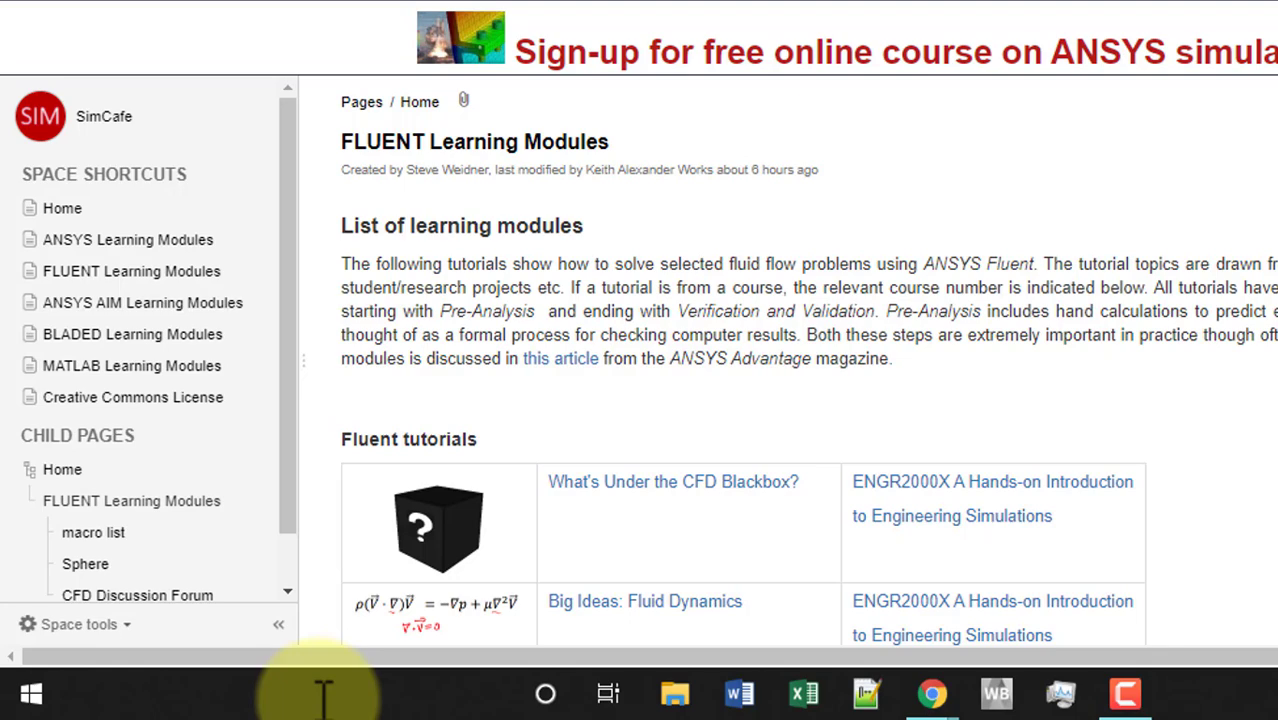
Step: Search Windows for 'workbench' and launch Workbench 2019 R2
click(323, 690)
text(workbench)
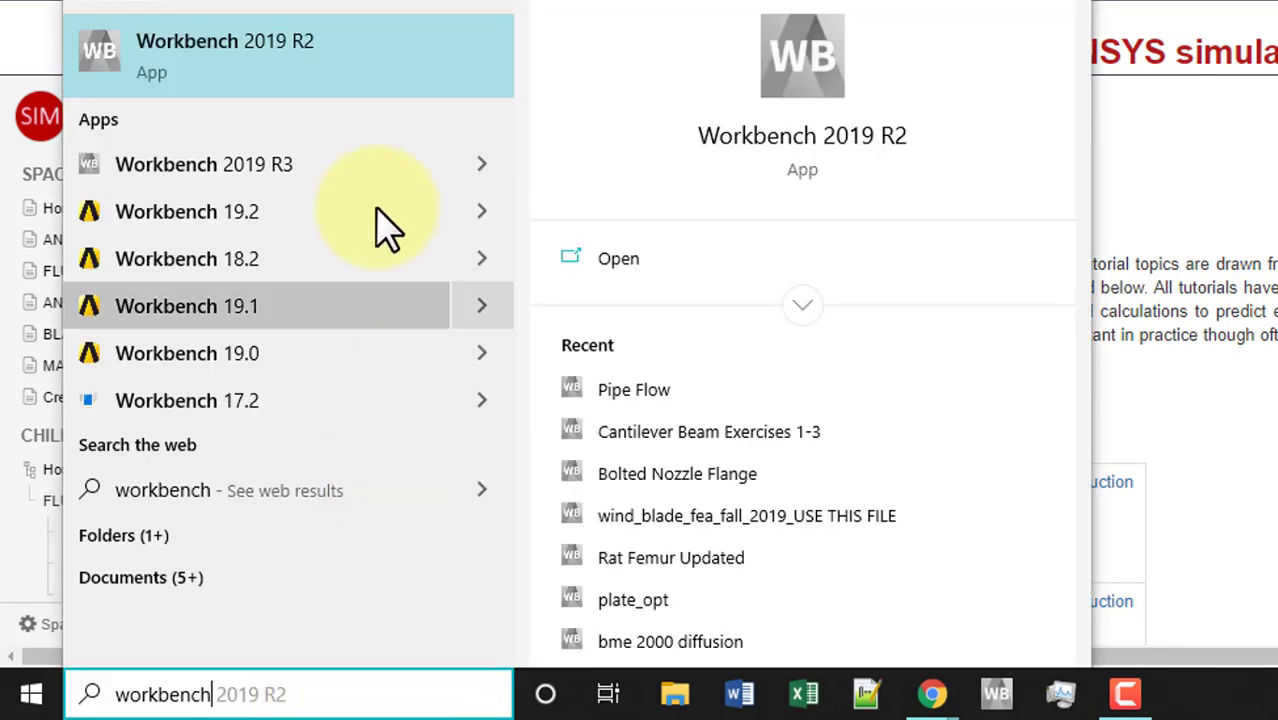
click(371, 91)
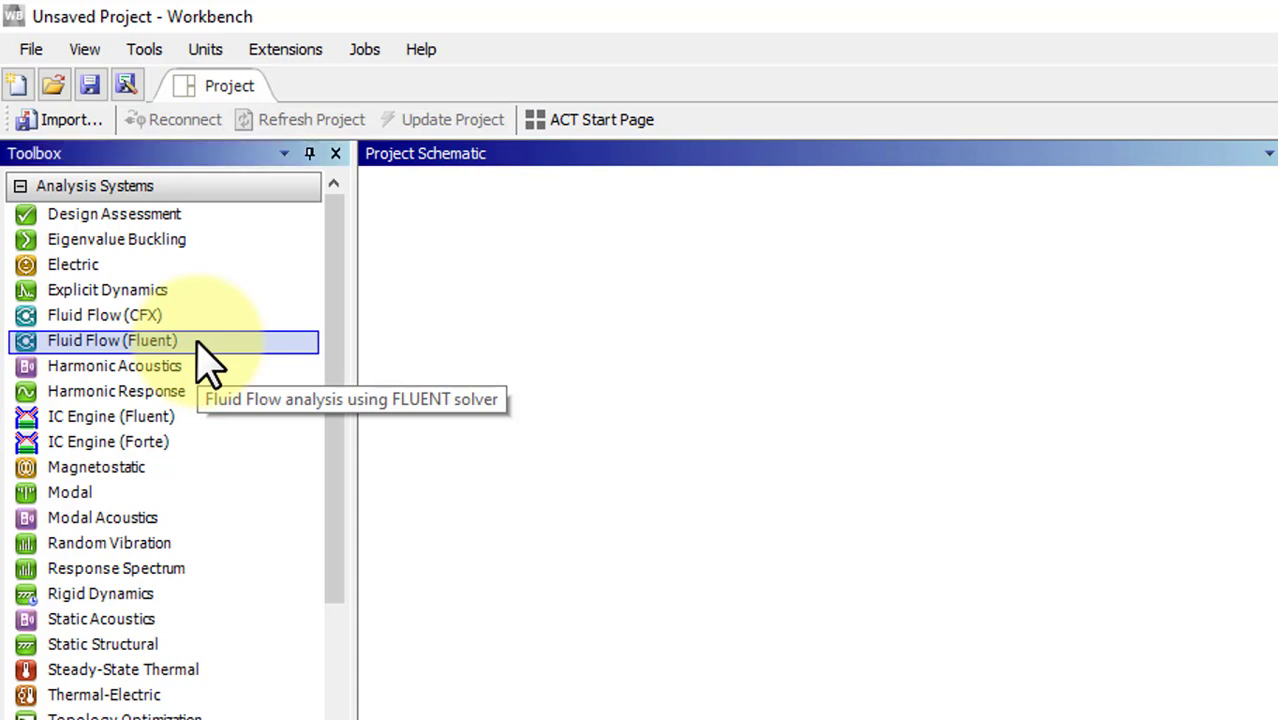
Step: Add a Fluid Flow (Fluent) system and confirm its Geometry analysis type is 3D
click(197, 340)
double_click(197, 340)
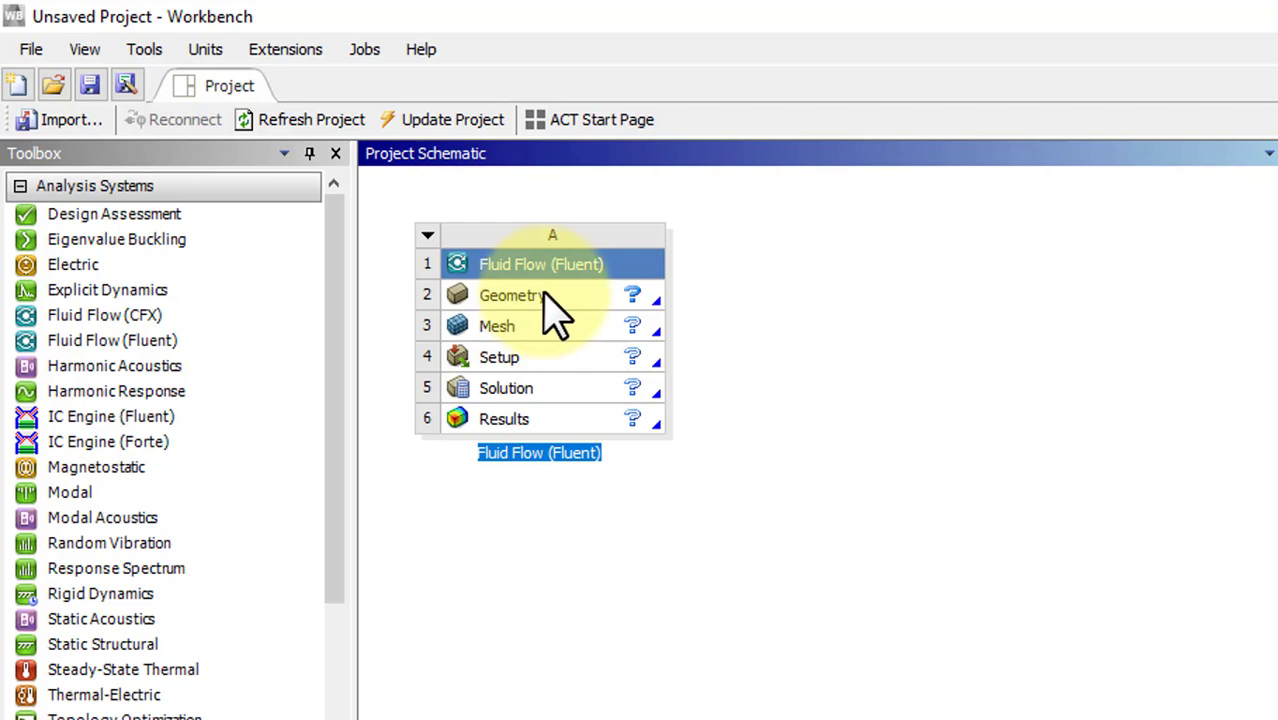
click(546, 295)
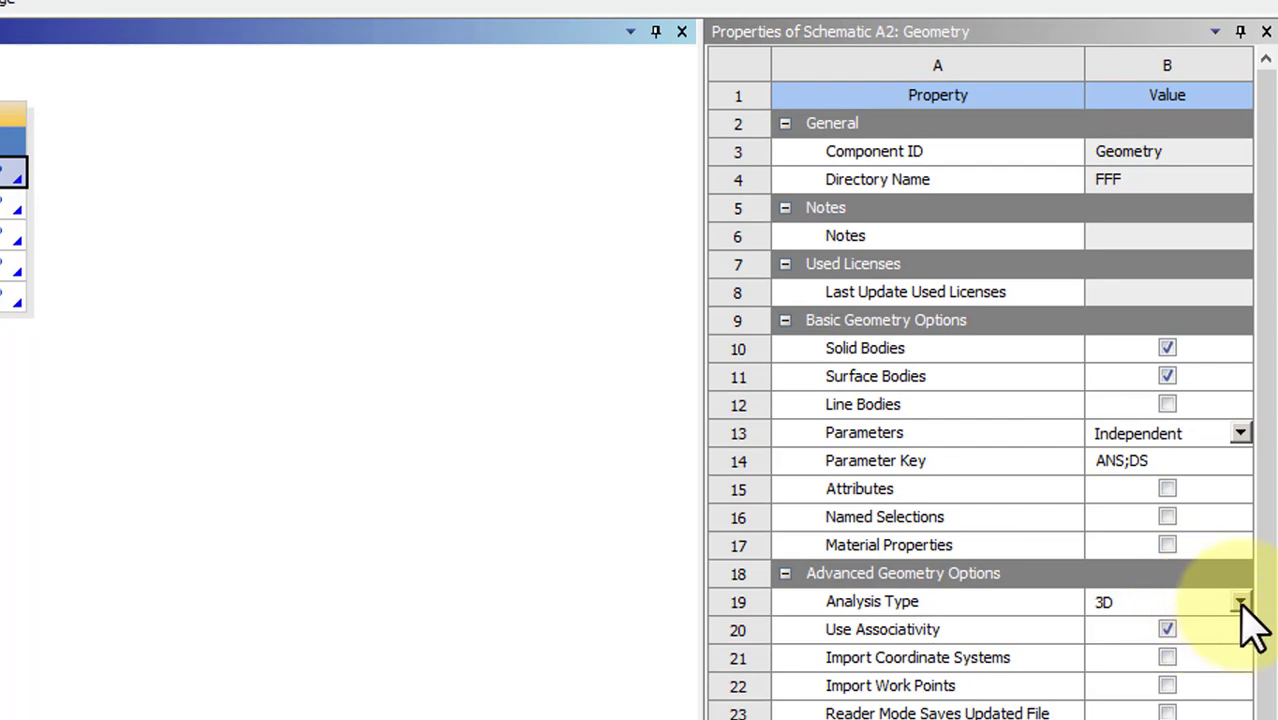
click(1240, 602)
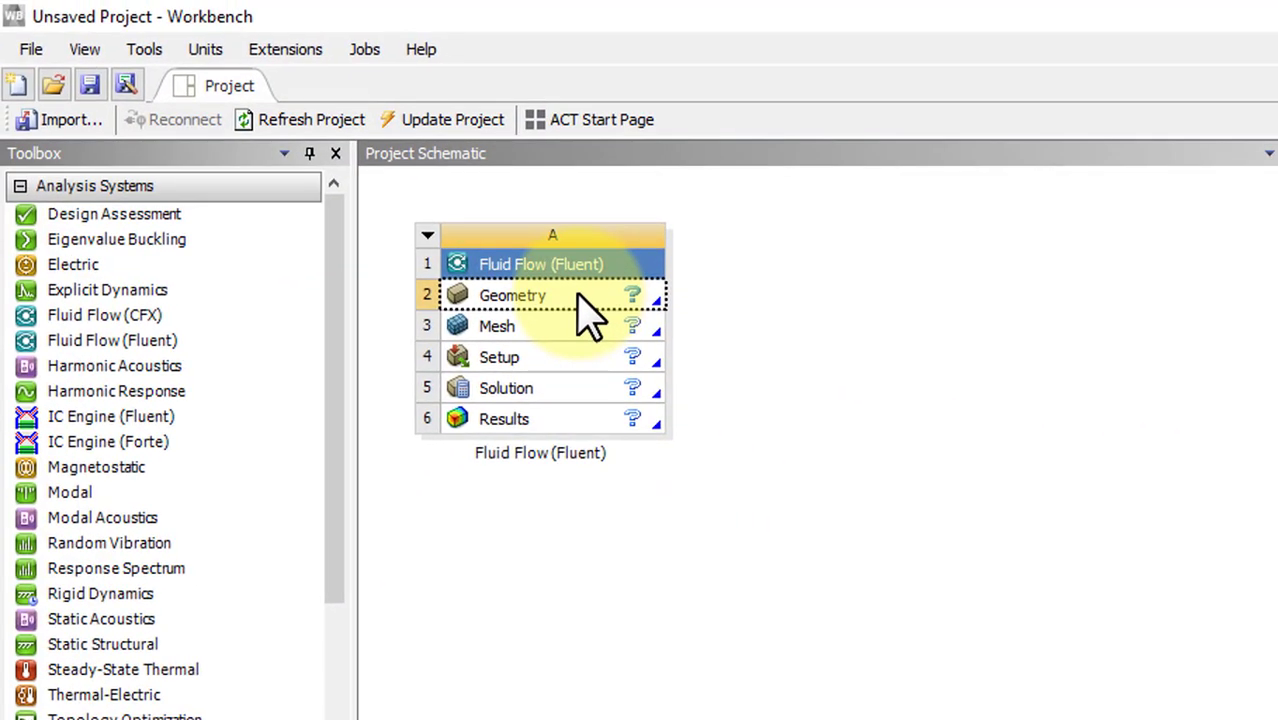
Step: Open the geometry in SpaceClaim and start an XY-plane sketch in plan view
double_click(580, 298)
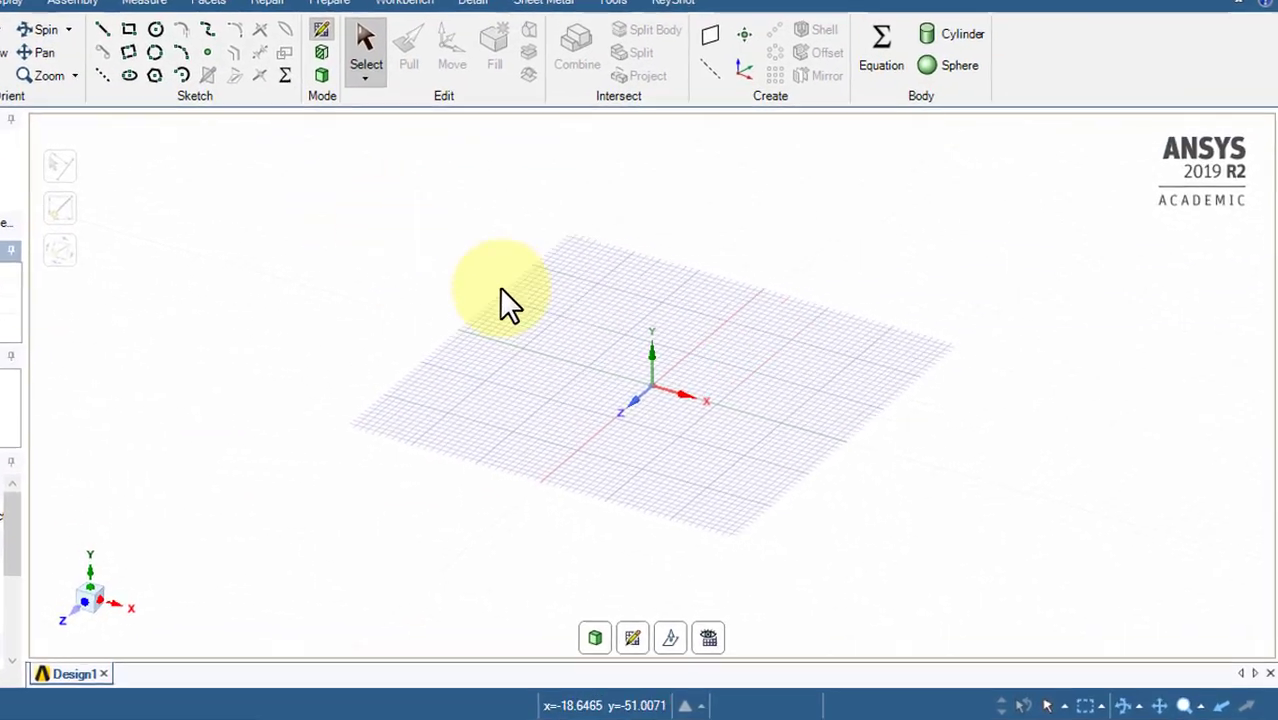
click(620, 643)
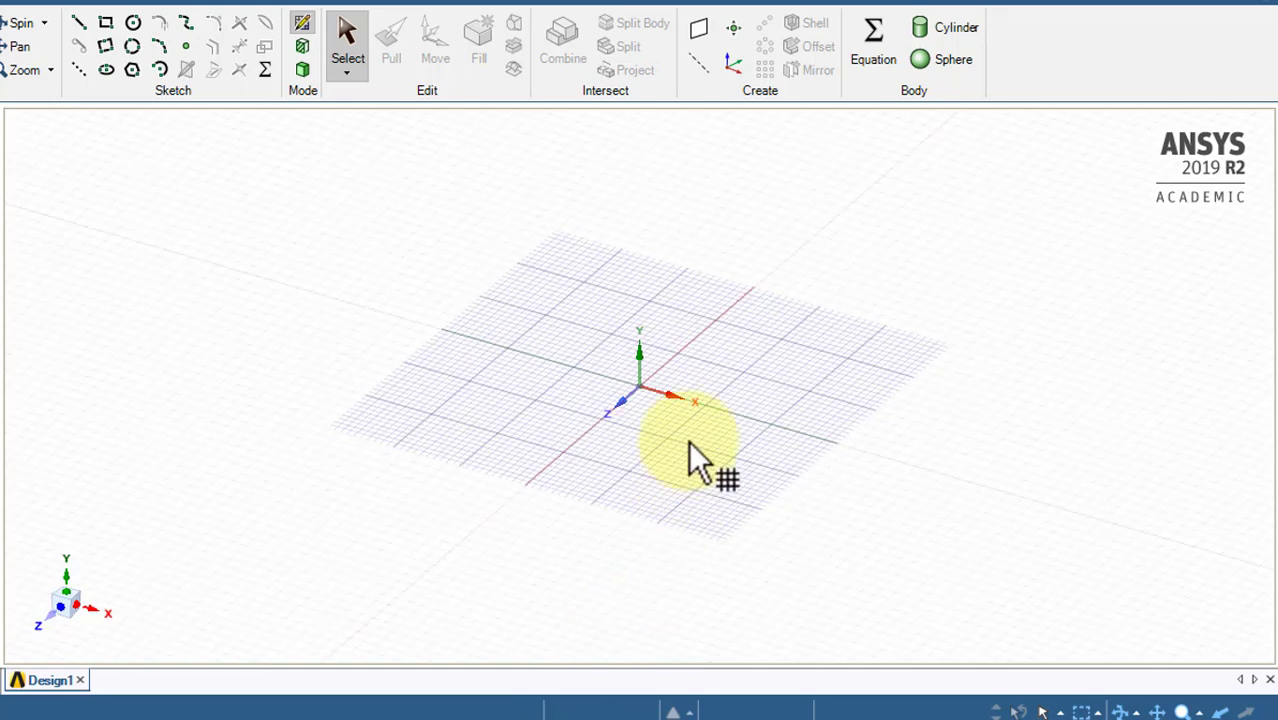
click(714, 330)
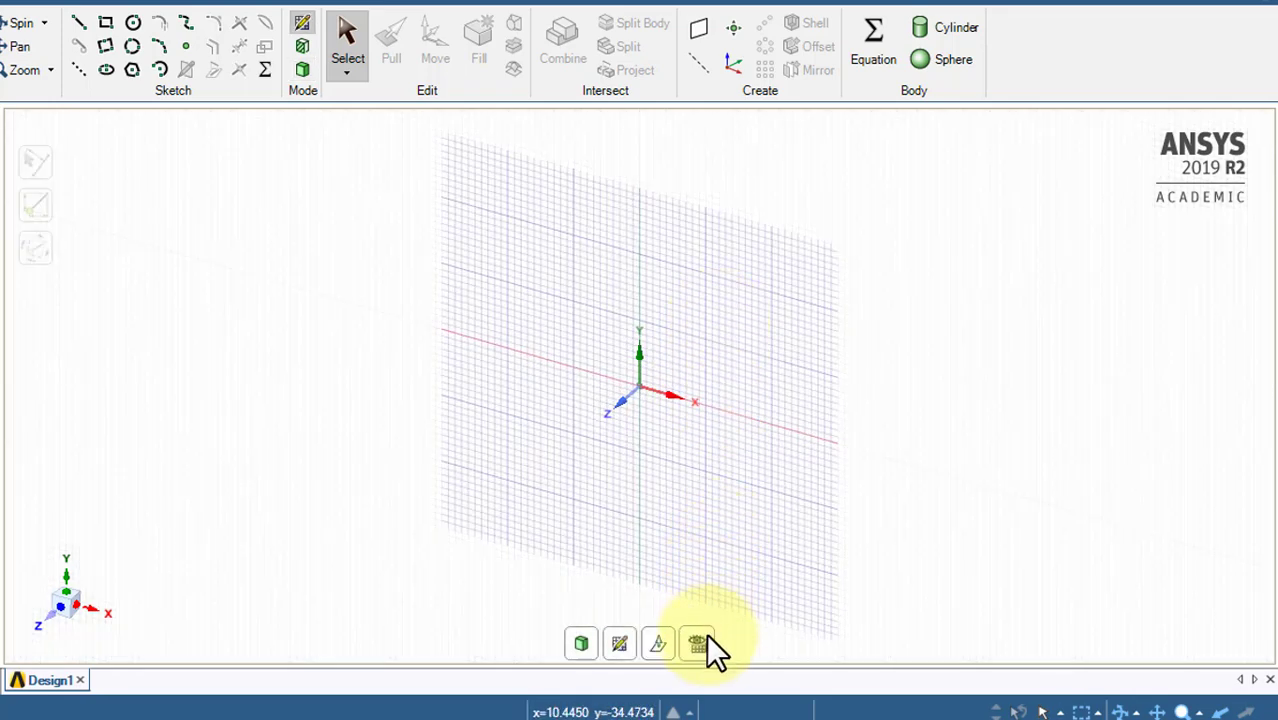
click(703, 641)
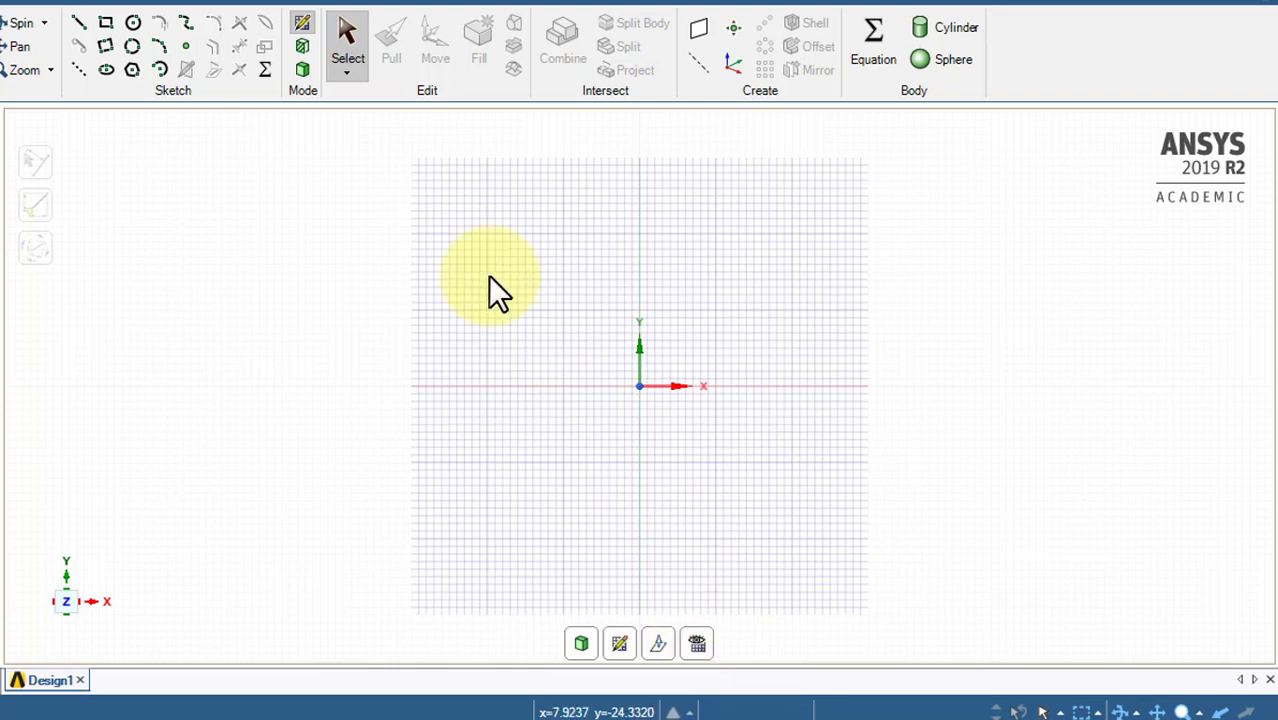
Step: Sketch a 2000 mm diameter circle and a concentric 200 mm circle at the origin
click(133, 24)
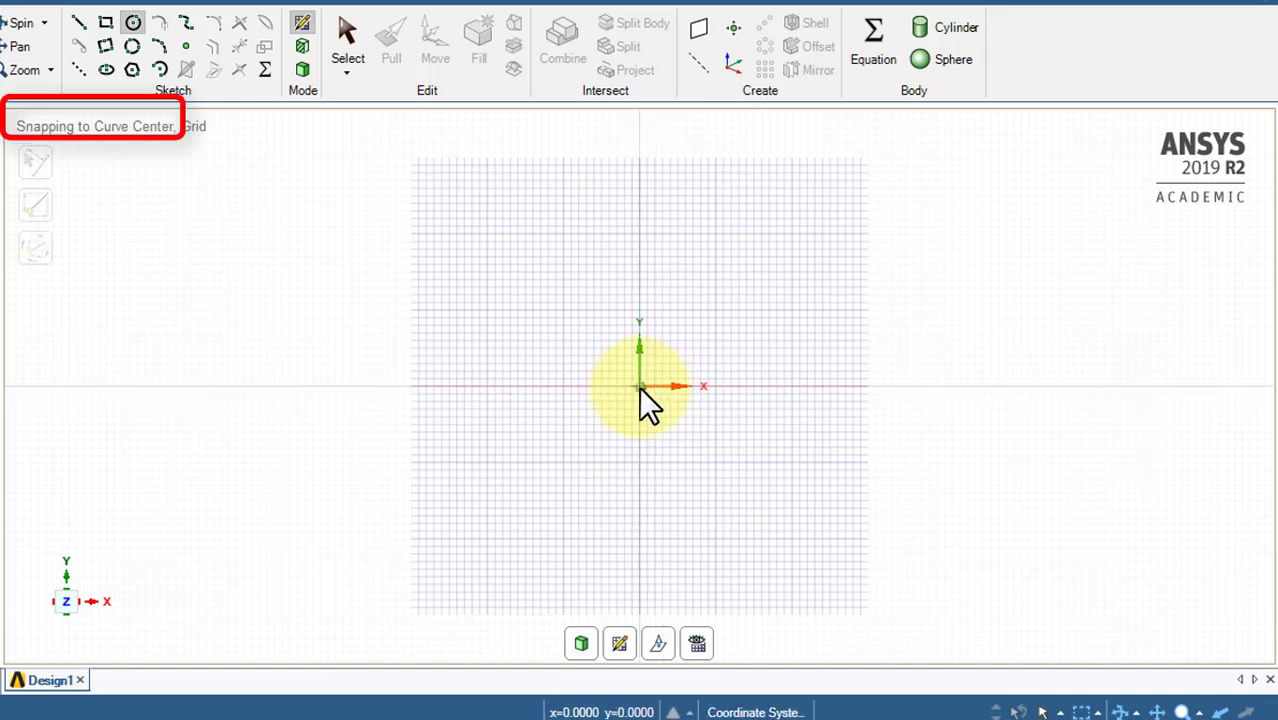
click(639, 387)
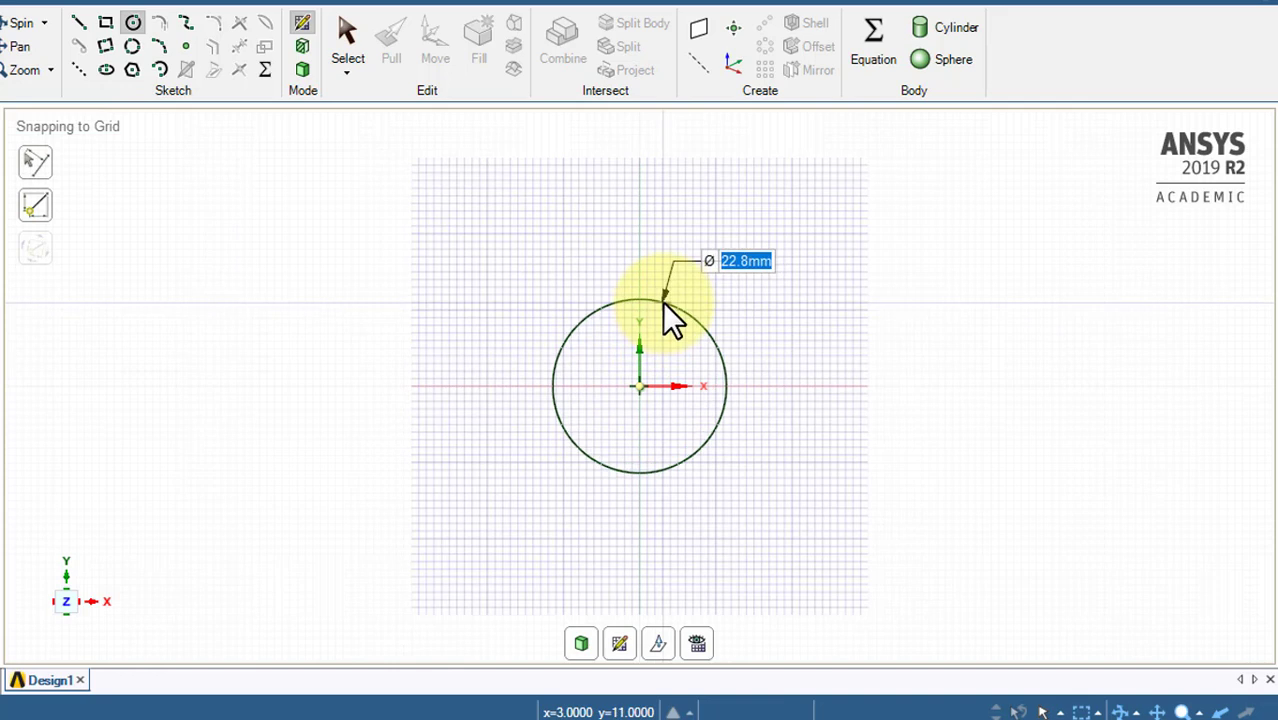
text(2m)
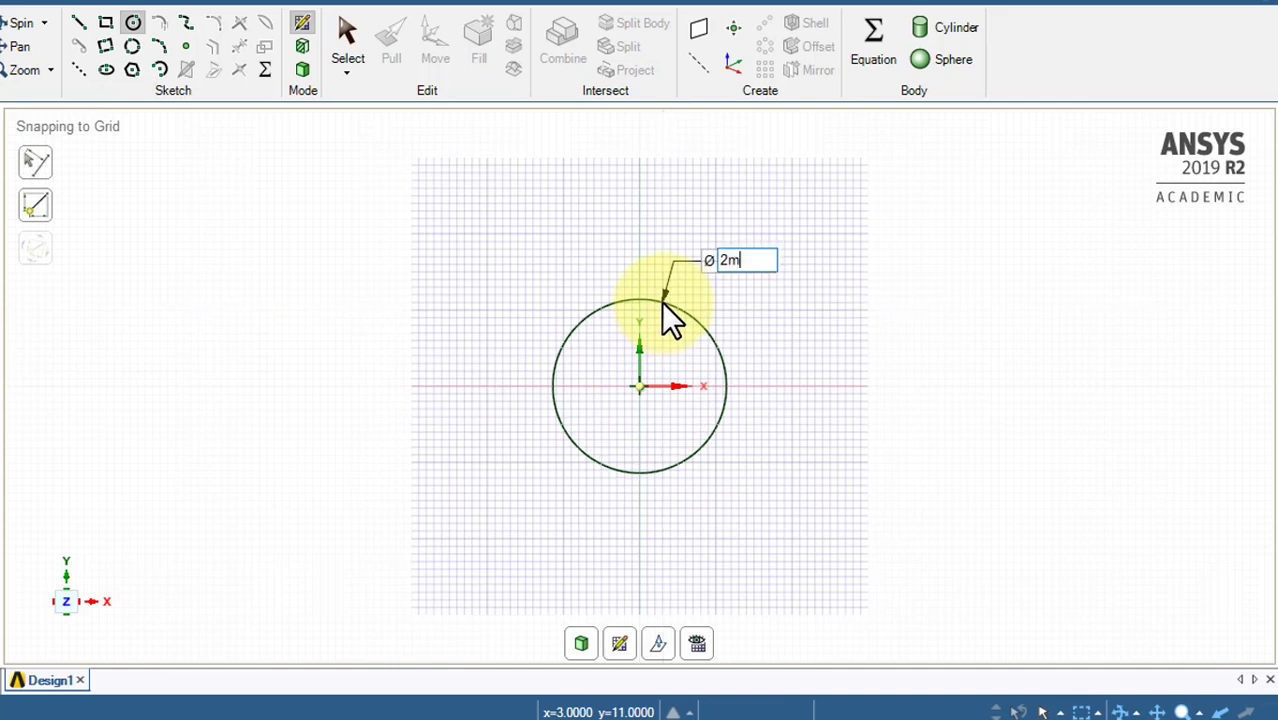
key(Escape)
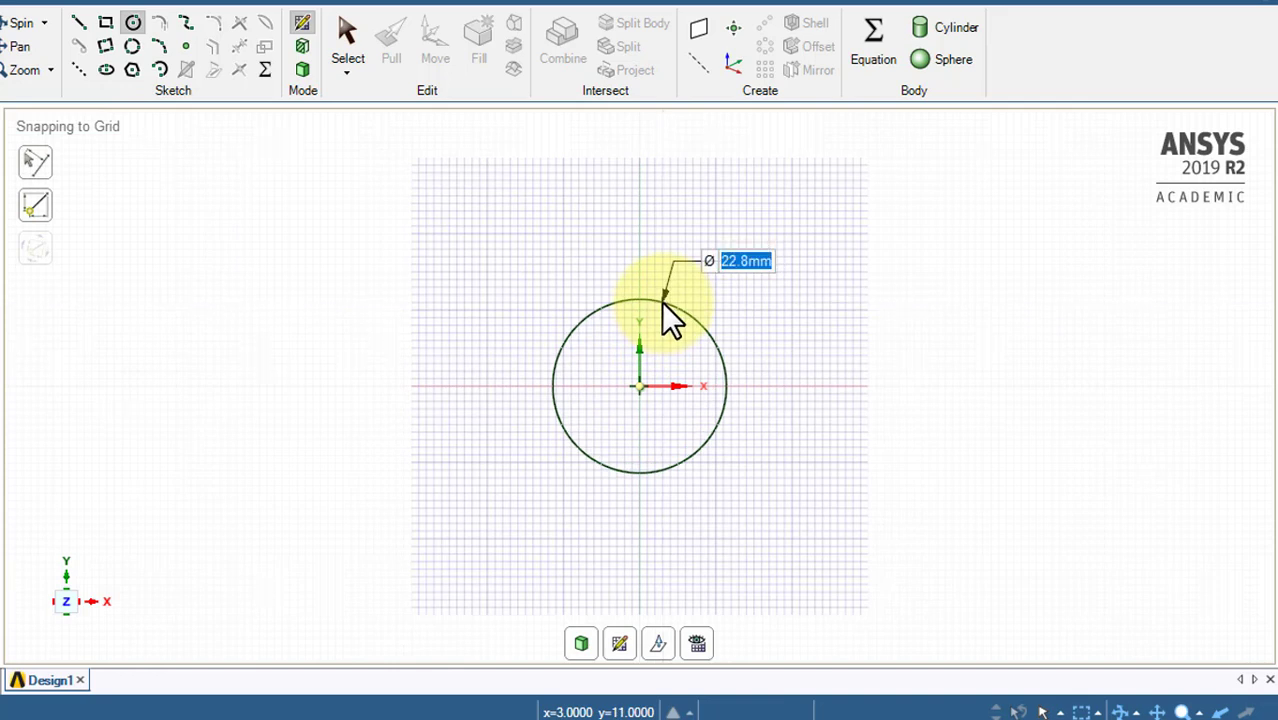
text(2000)
key(Return)
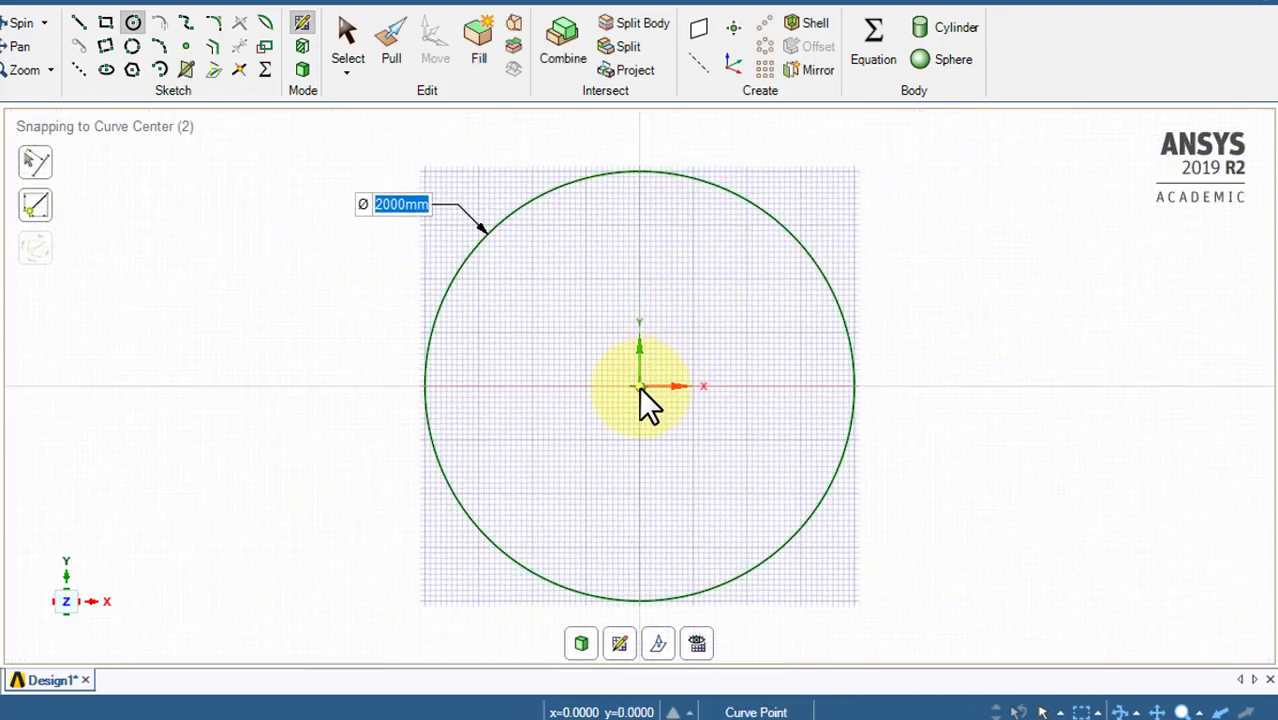
click(639, 387)
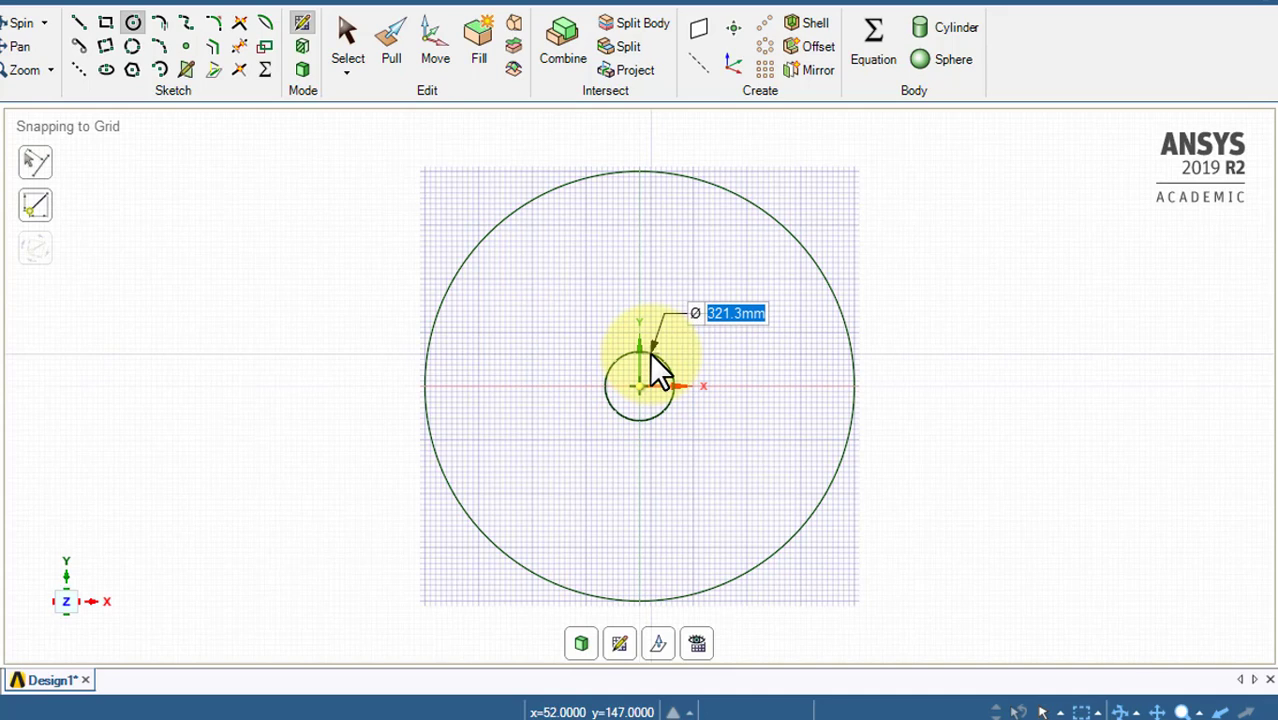
text(200)
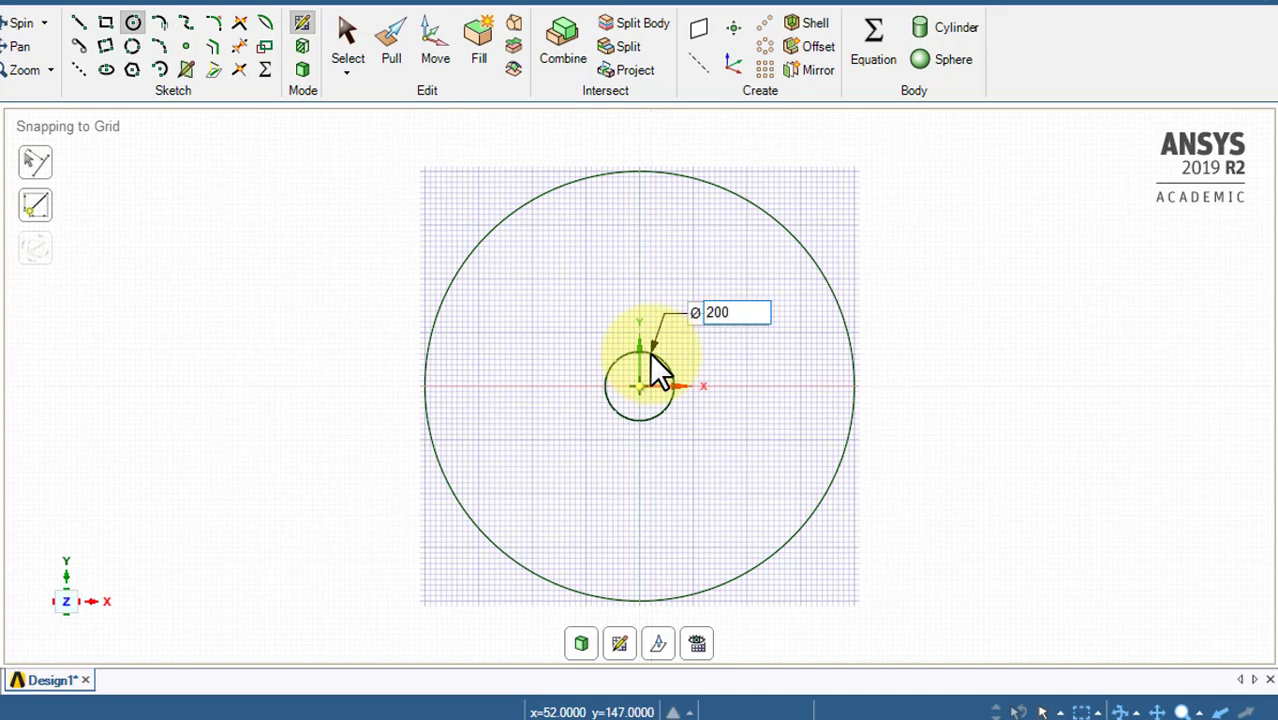
key(Return)
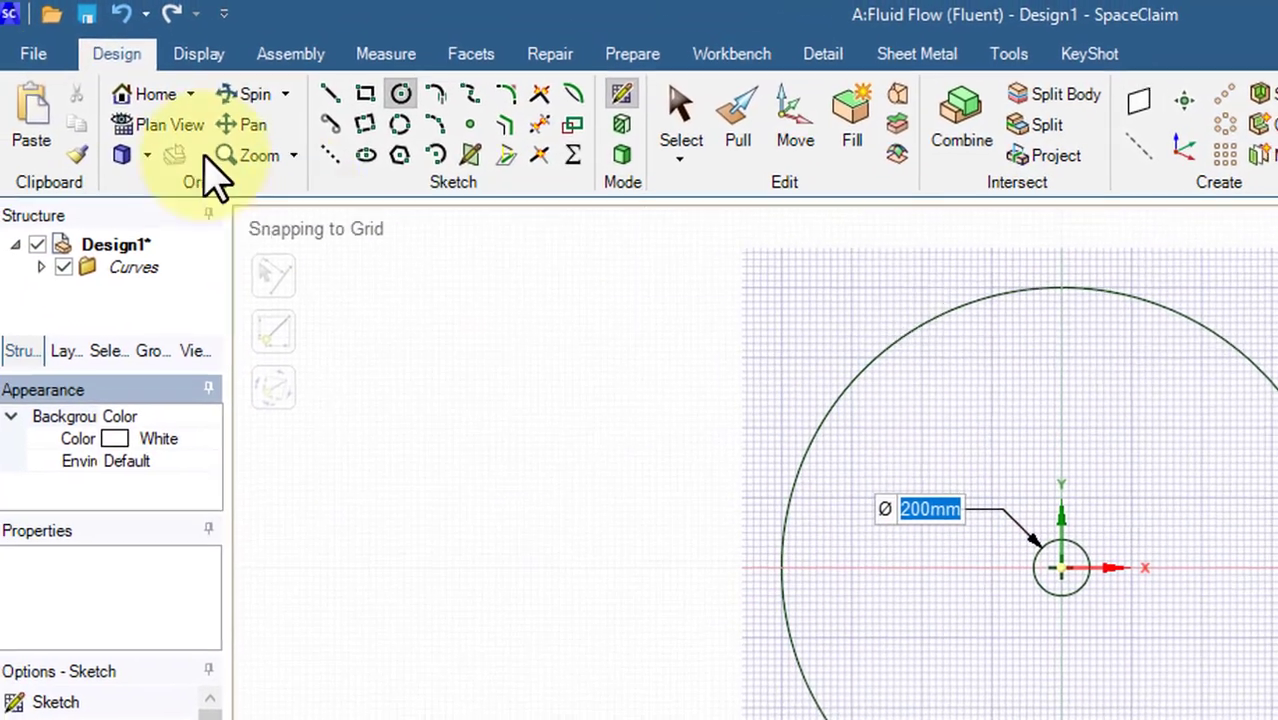
click(30, 53)
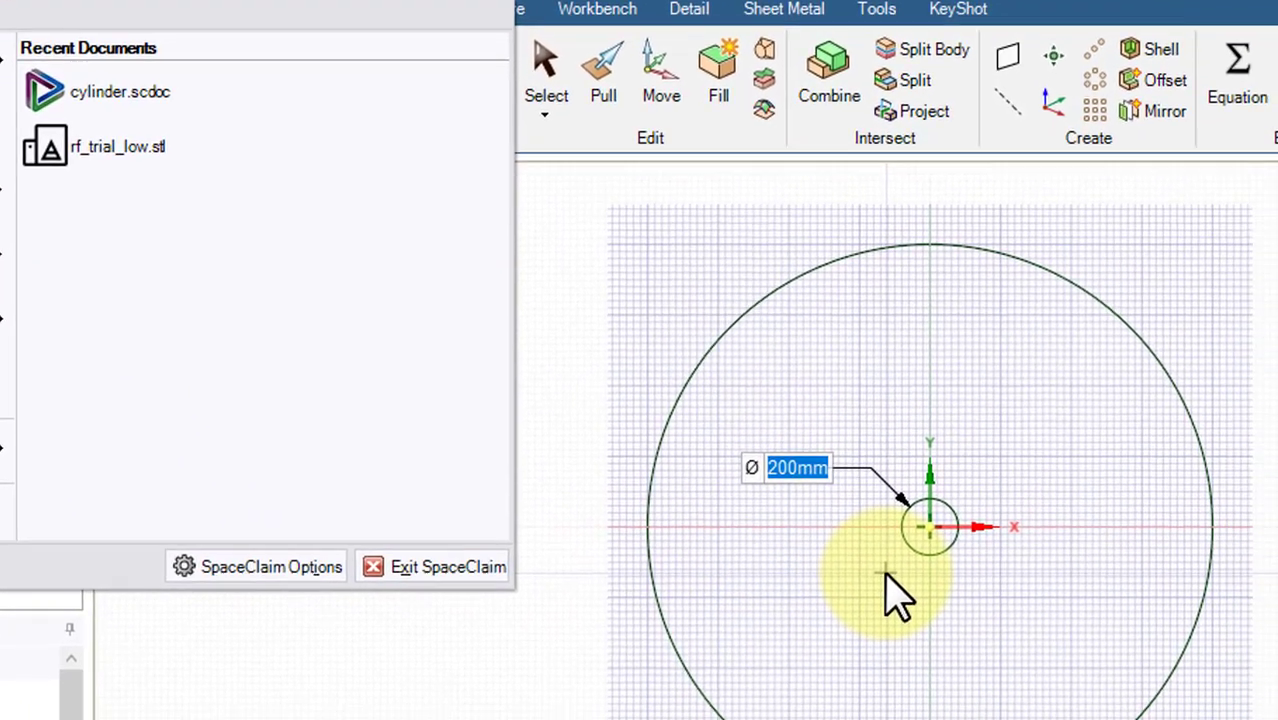
click(985, 475)
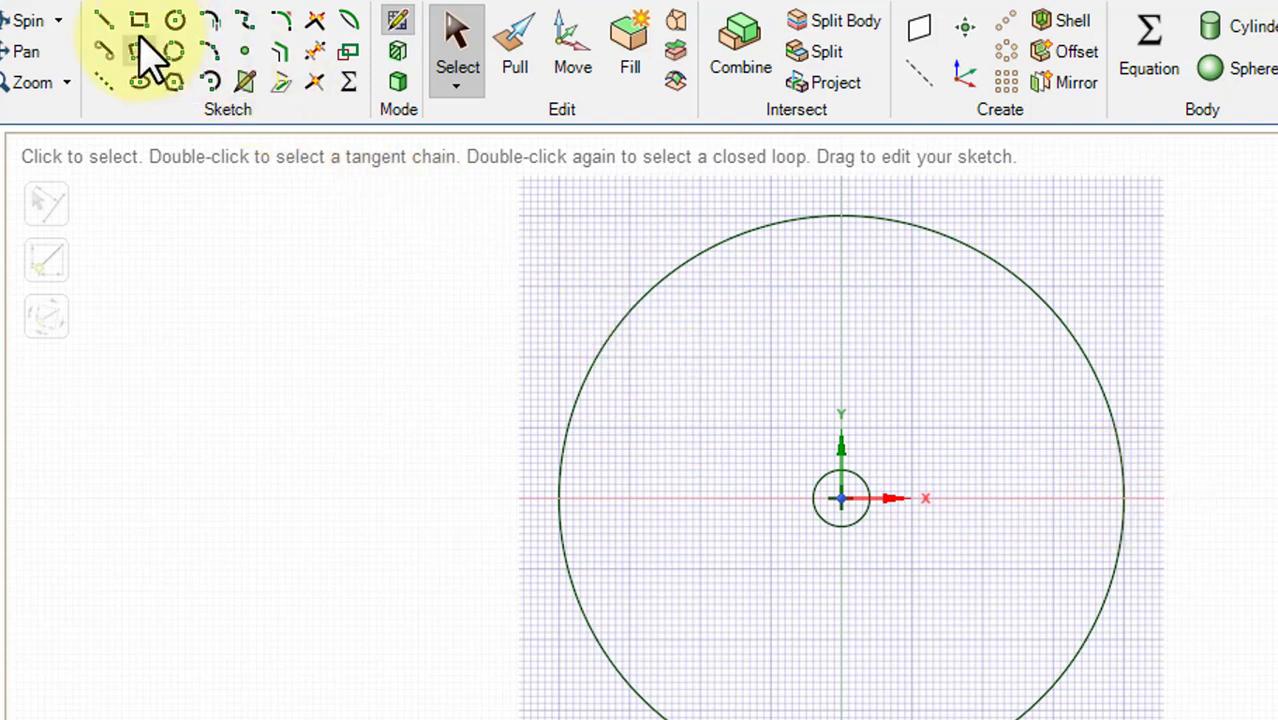
Step: Draw radial lines from the centre to the top and right of the outer circle, then switch to 3D Mode
click(104, 21)
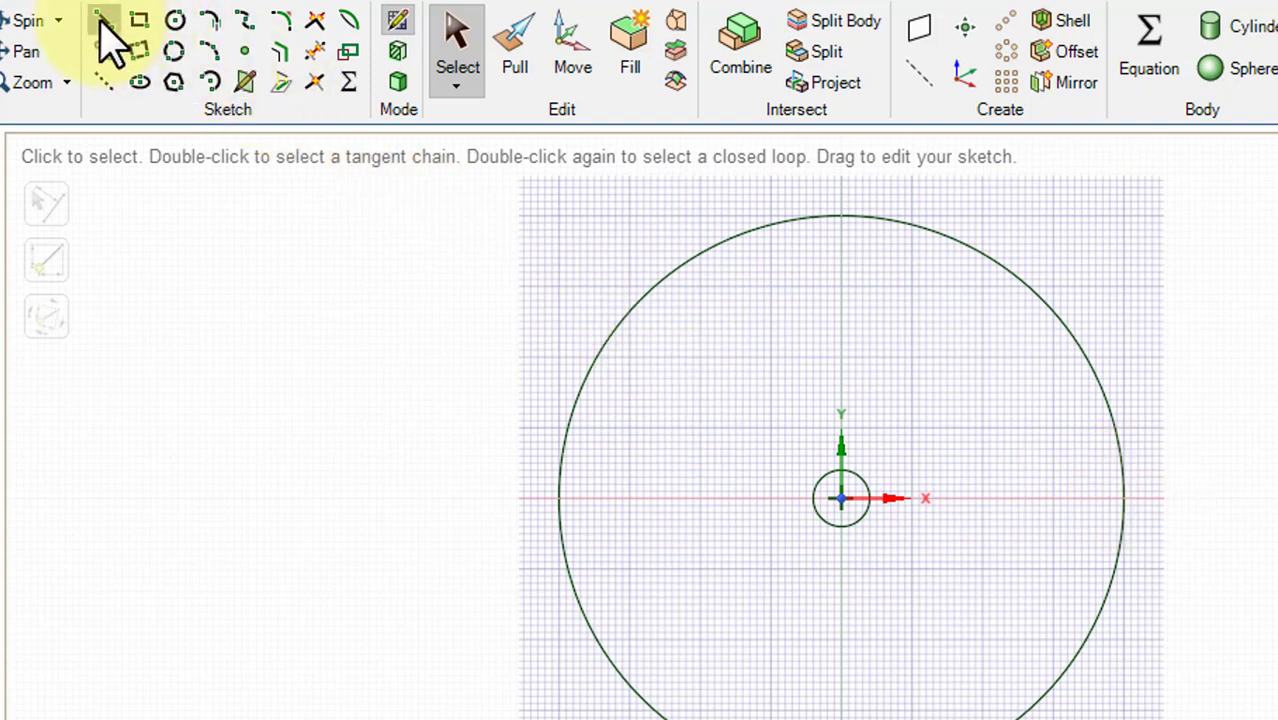
click(843, 216)
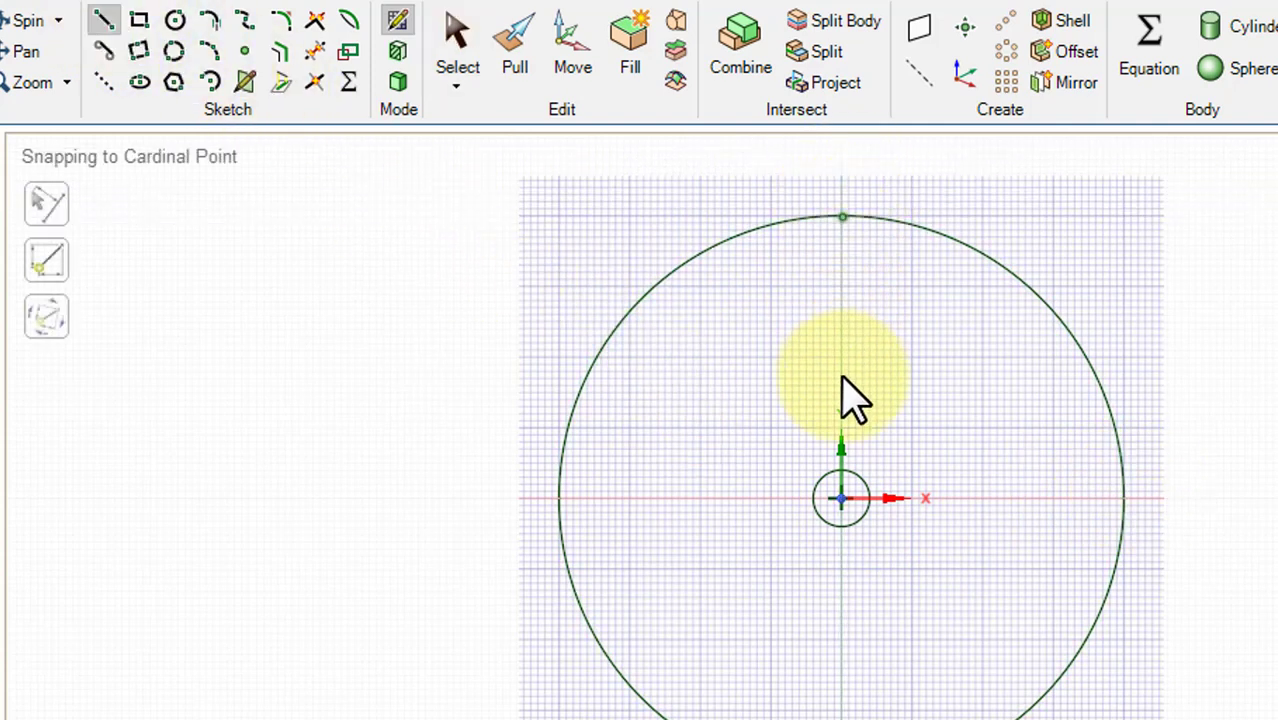
click(841, 499)
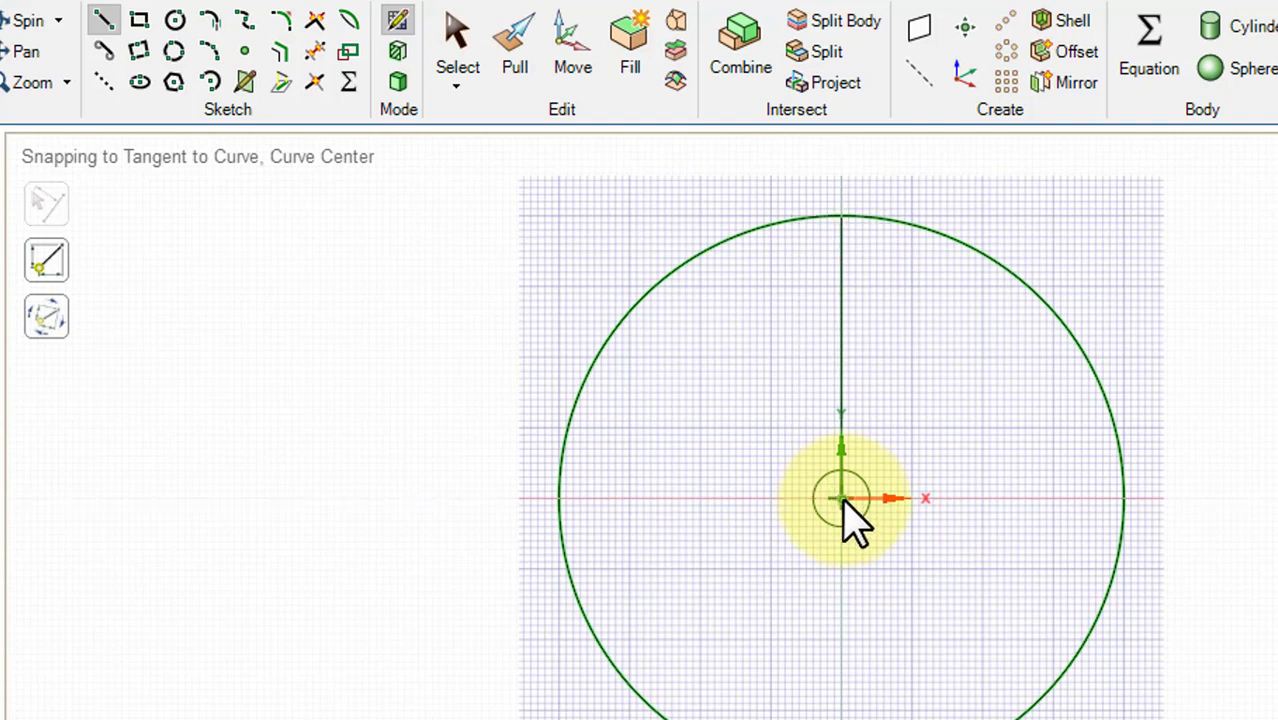
click(1122, 499)
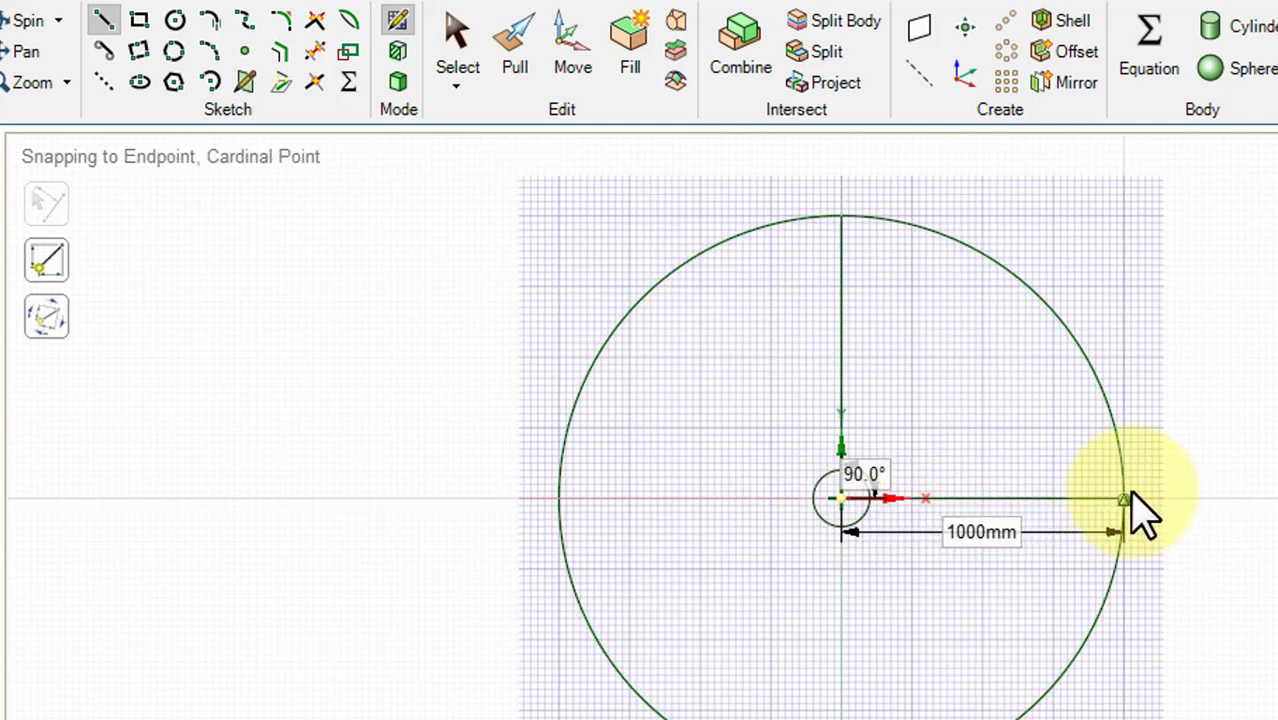
click(398, 82)
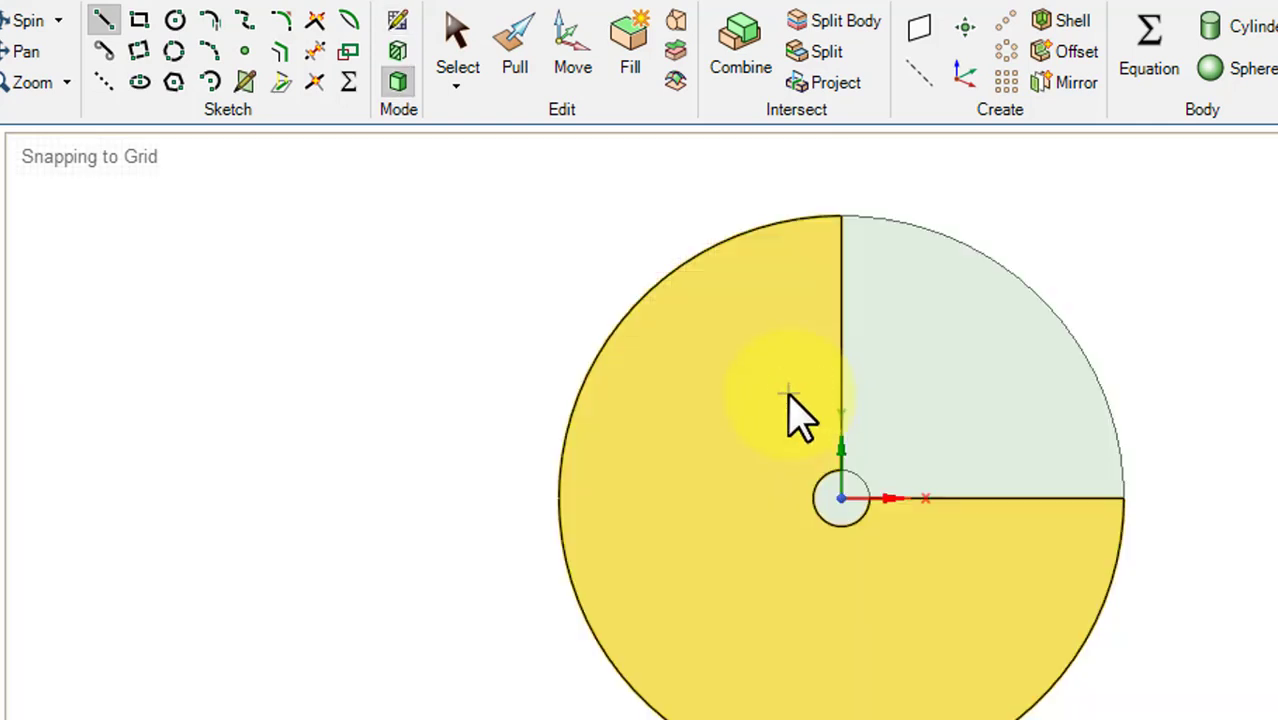
Step: Delete the three-quarter face and the small central disc, leaving only the quarter annulus
key(s)
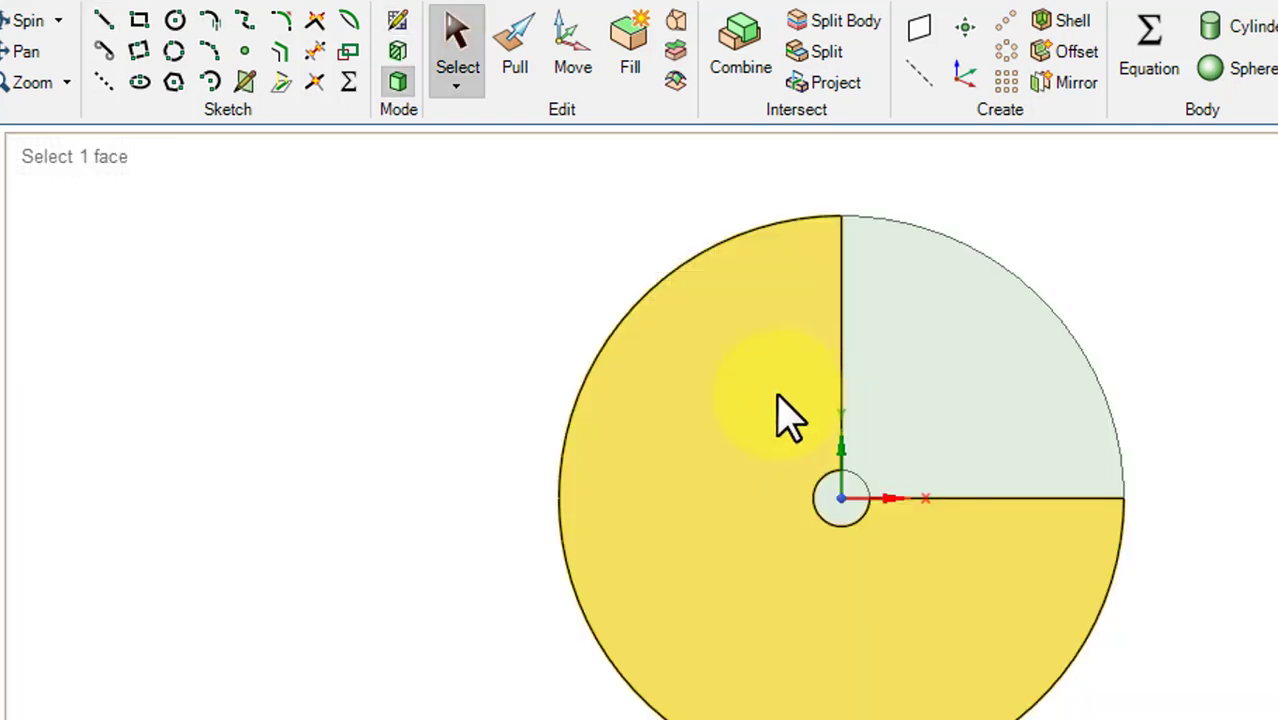
click(785, 418)
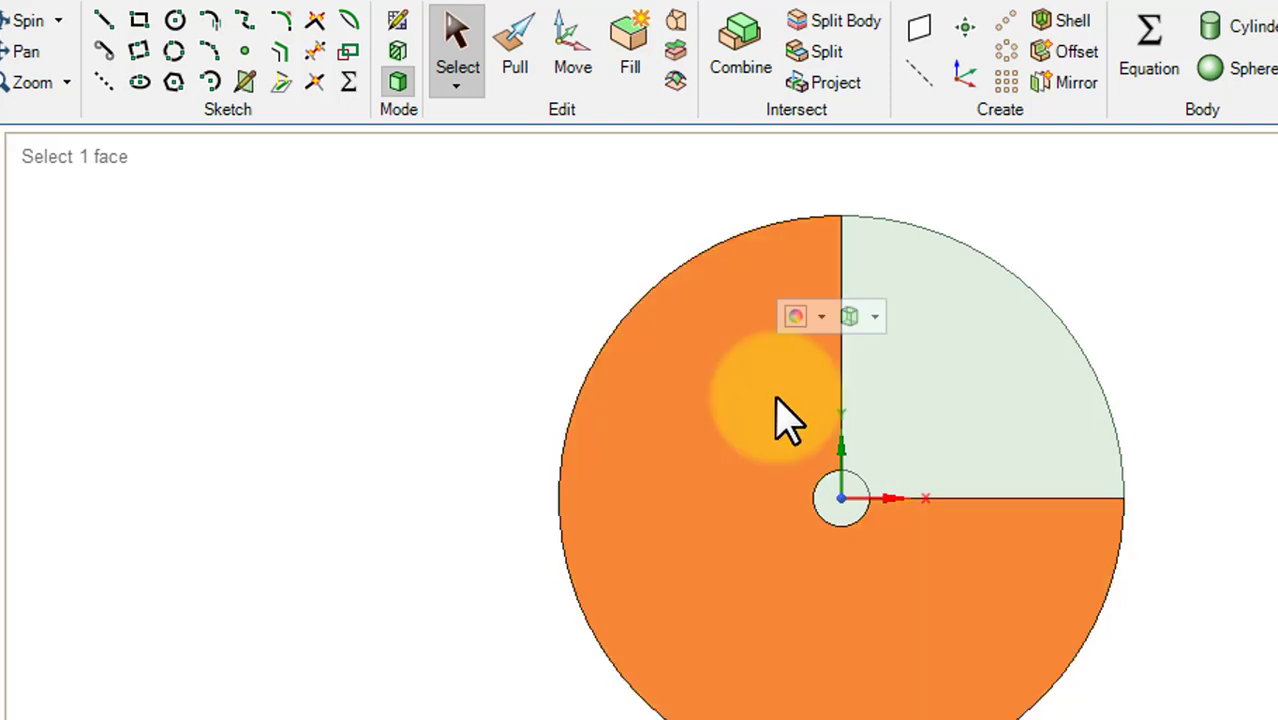
key(Delete)
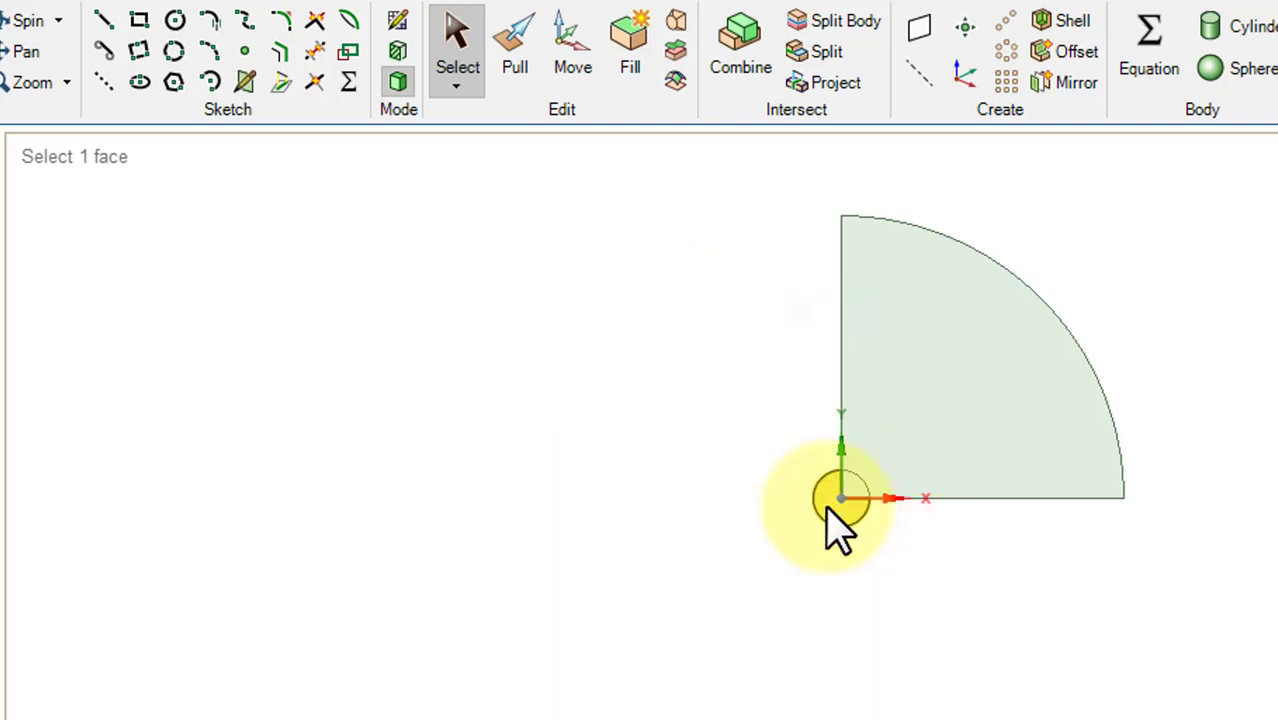
click(826, 506)
key(Delete)
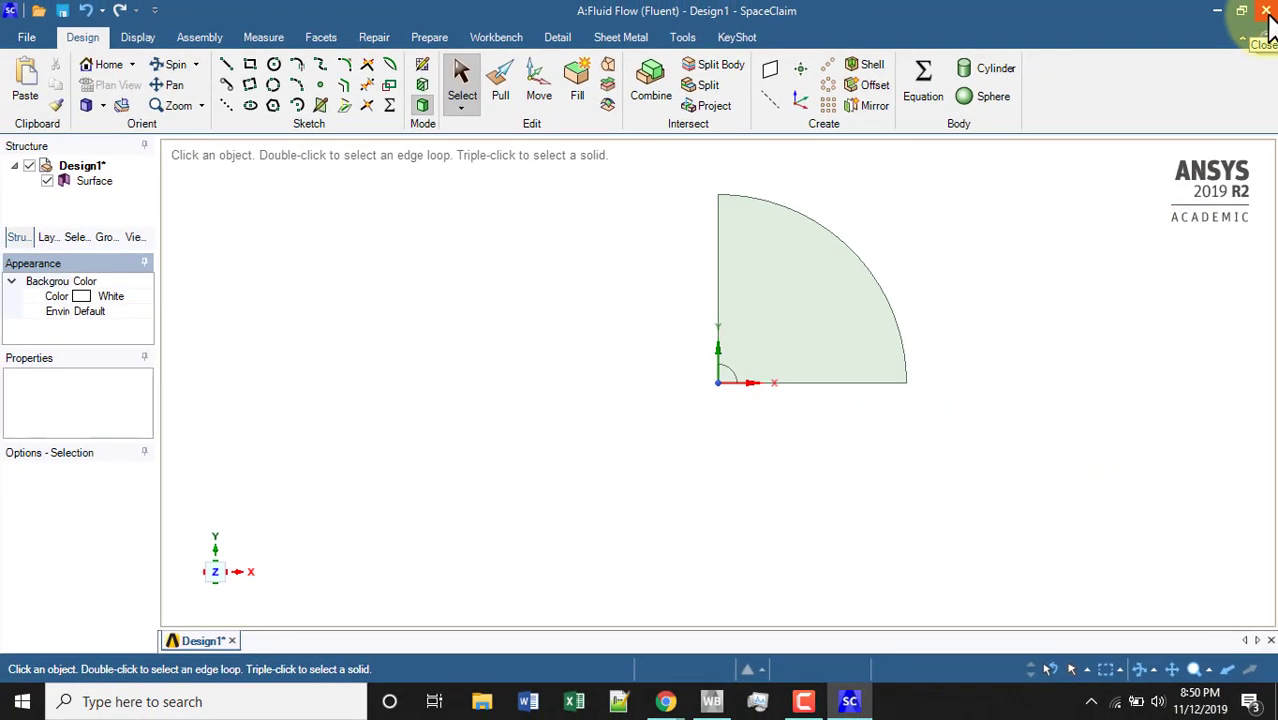
Step: Close SpaceClaim saving the design, then open the Mesh cell in Meshing
click(1266, 11)
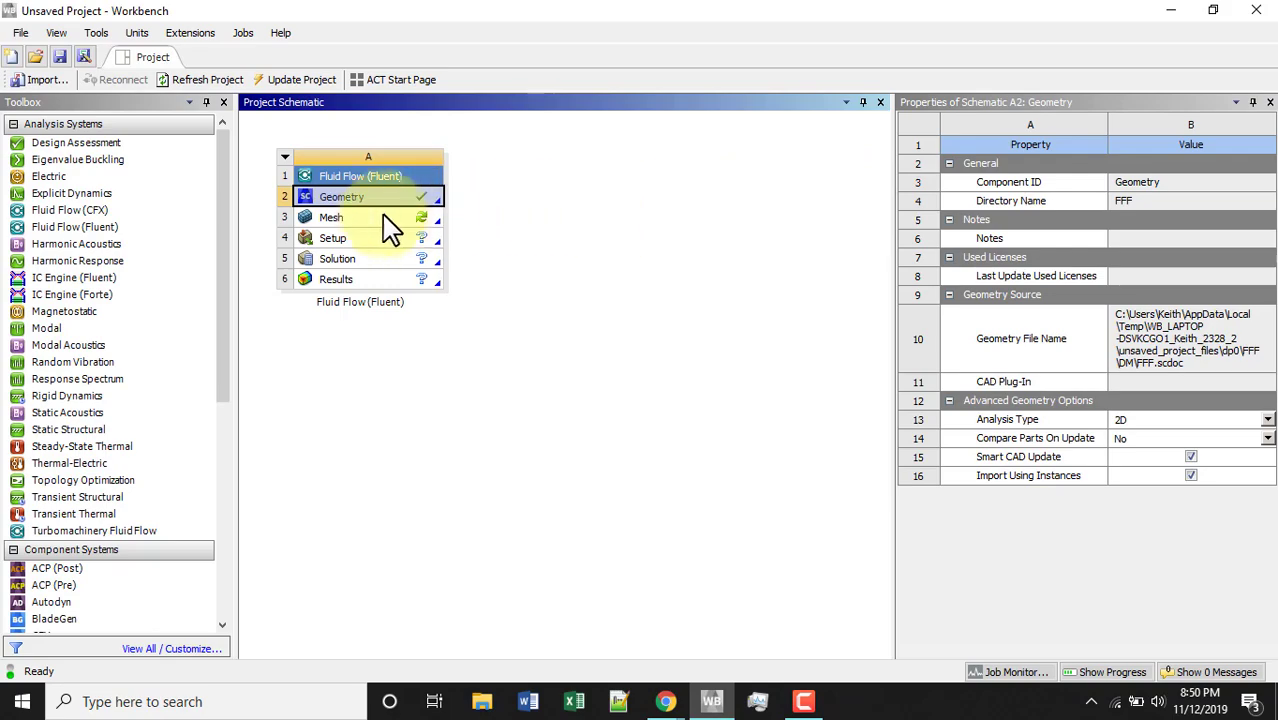
double_click(375, 218)
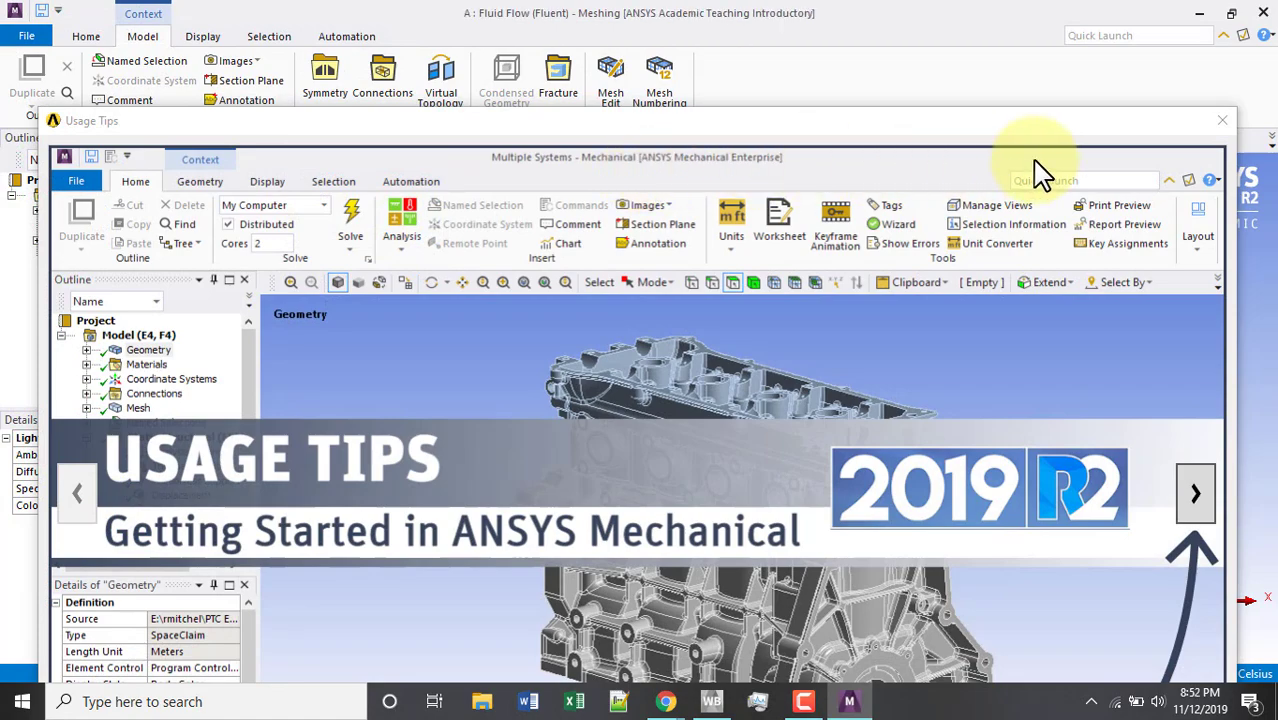
Step: Add a Face Meshing control to the mesh and pick the quarter-annulus face
click(1222, 122)
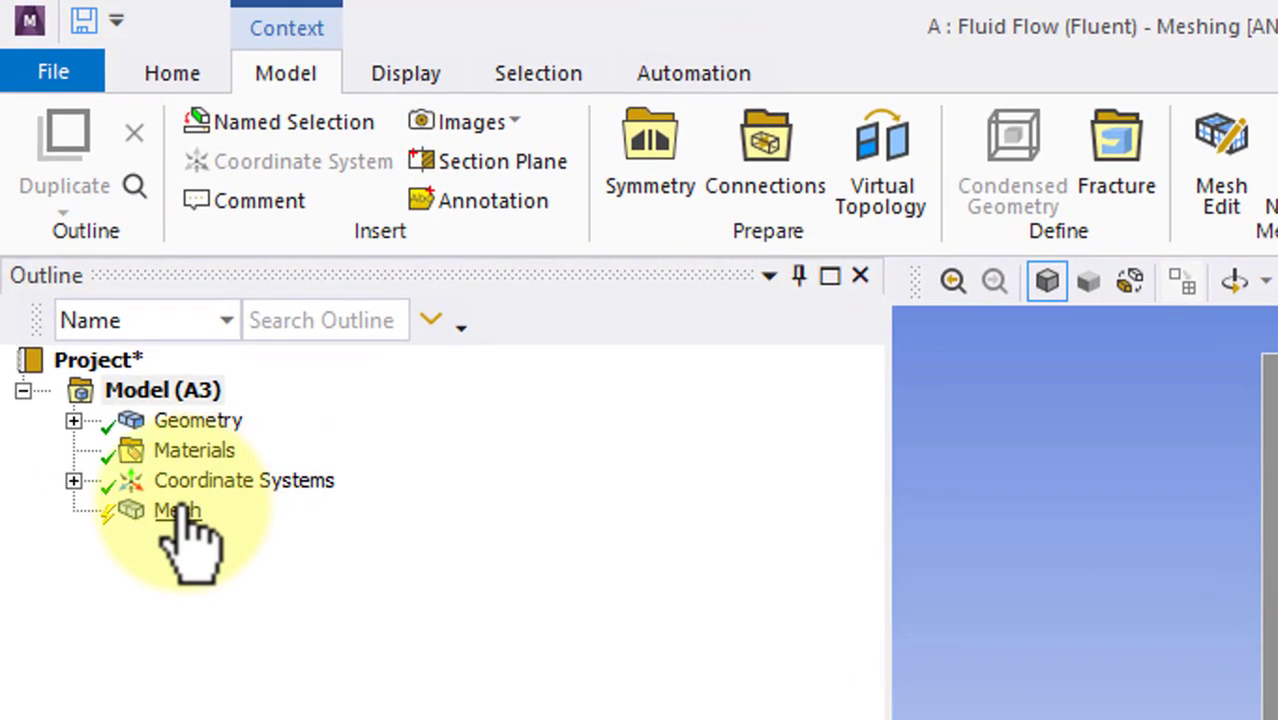
click(178, 512)
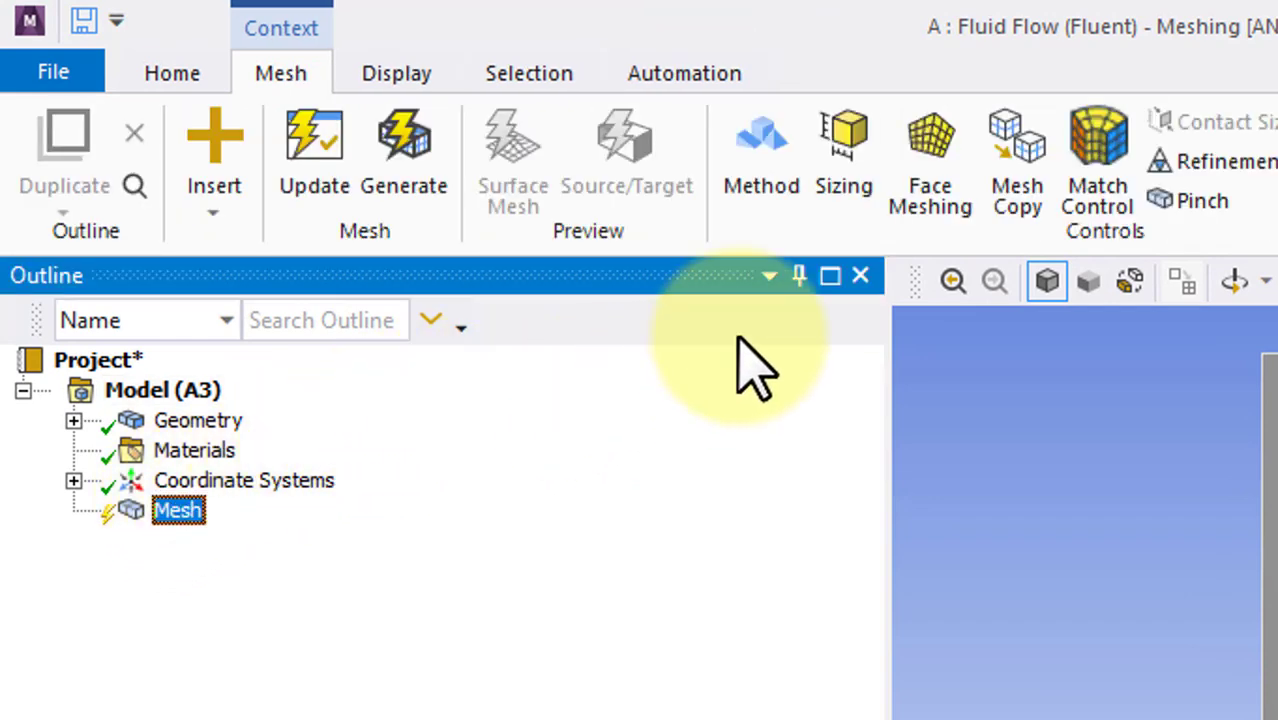
click(925, 195)
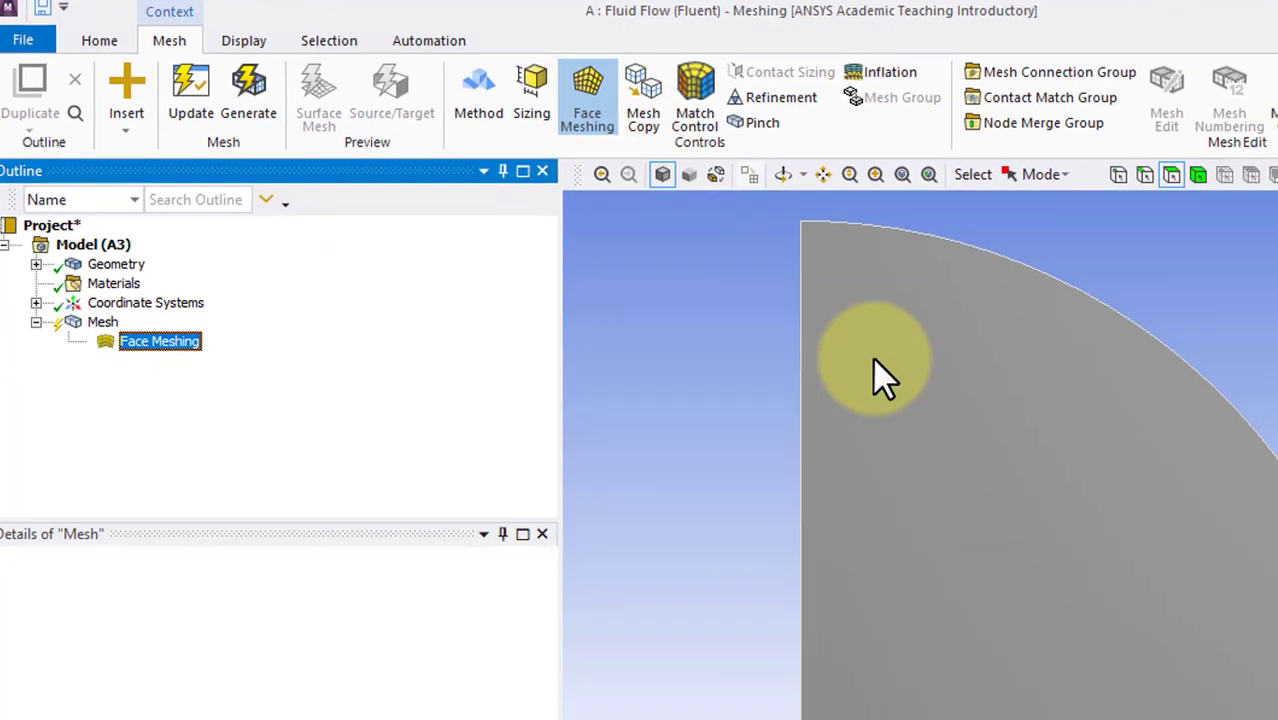
click(878, 370)
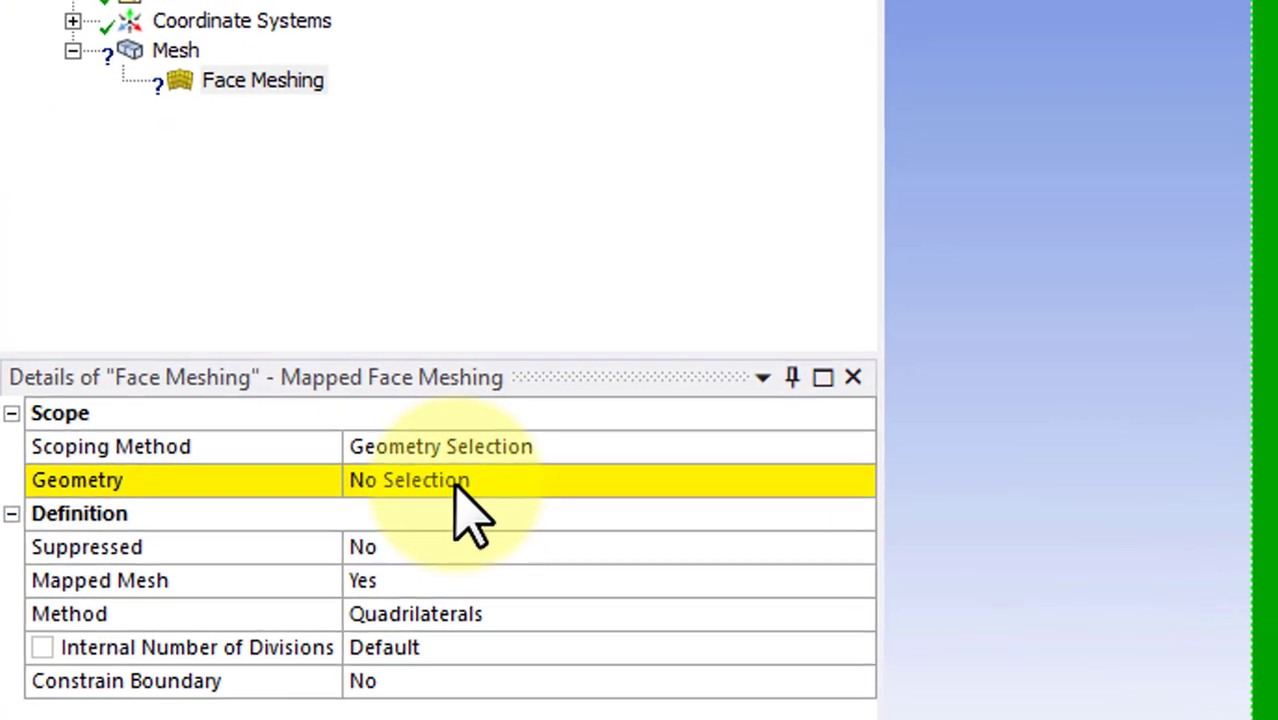
Step: Apply the face meshing scoping, then add a 100 mm face sizing on the large face
click(332, 535)
click(345, 535)
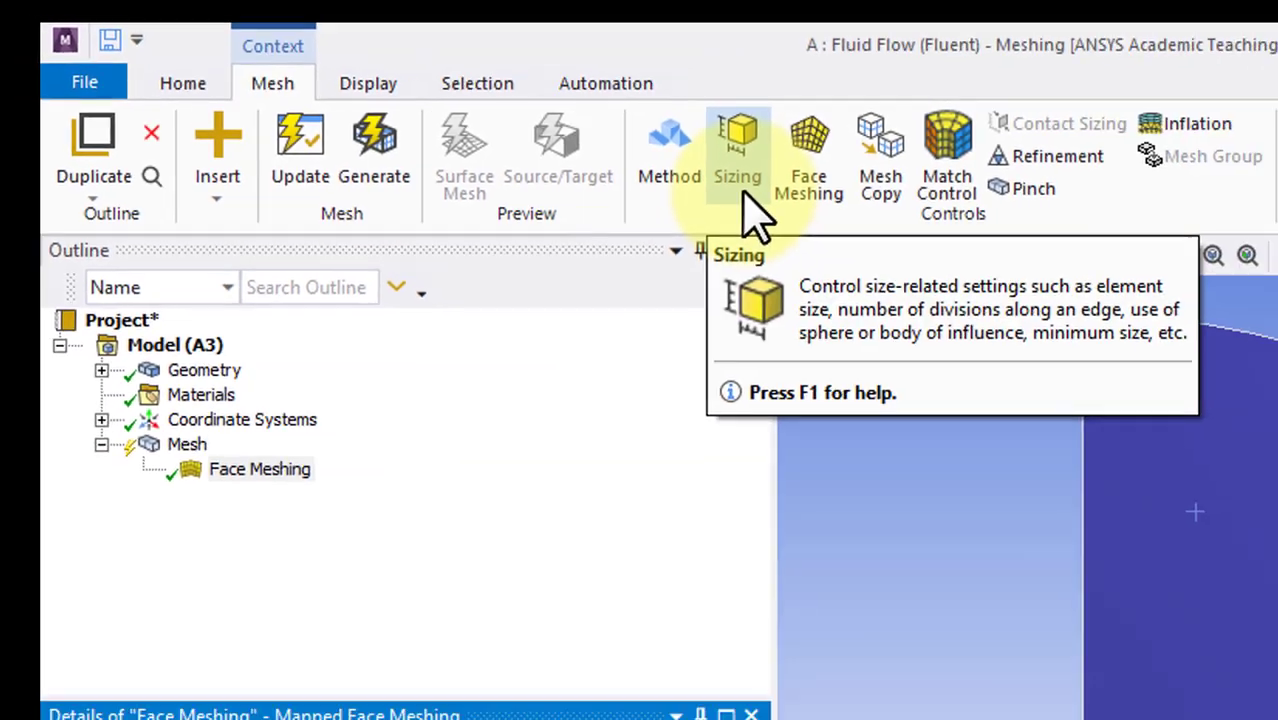
click(745, 205)
click(1181, 635)
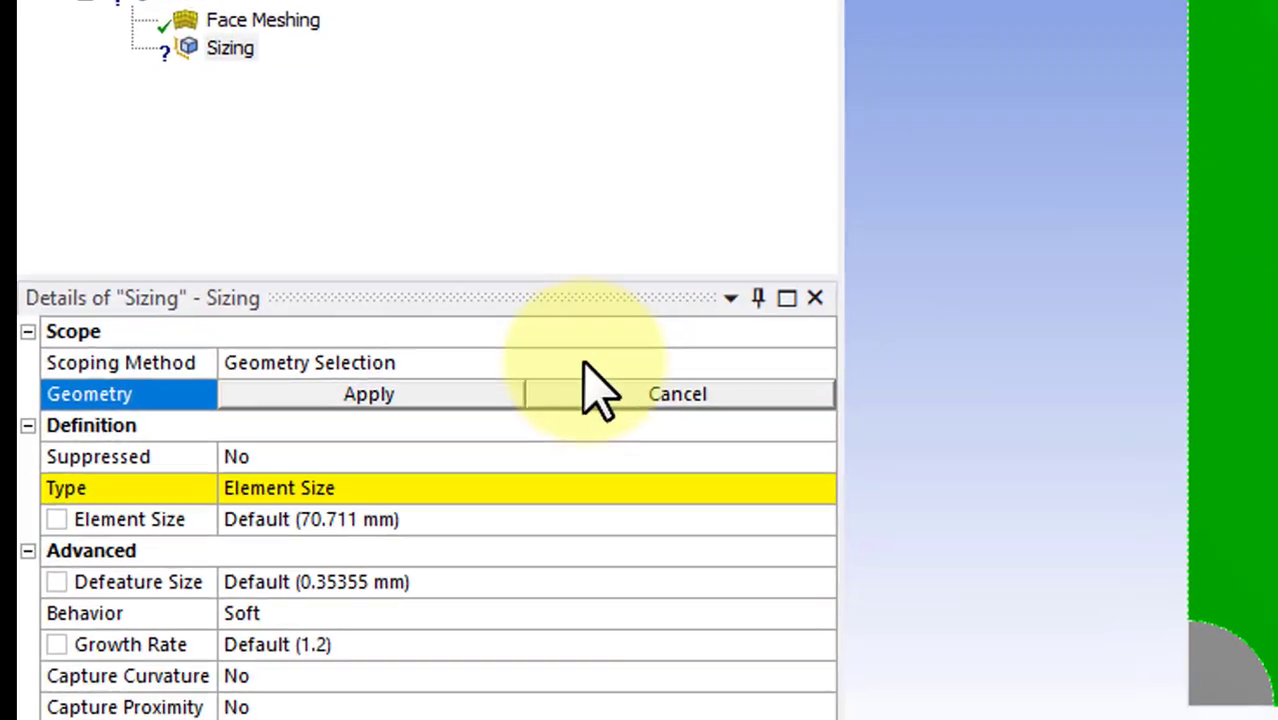
click(439, 395)
click(387, 519)
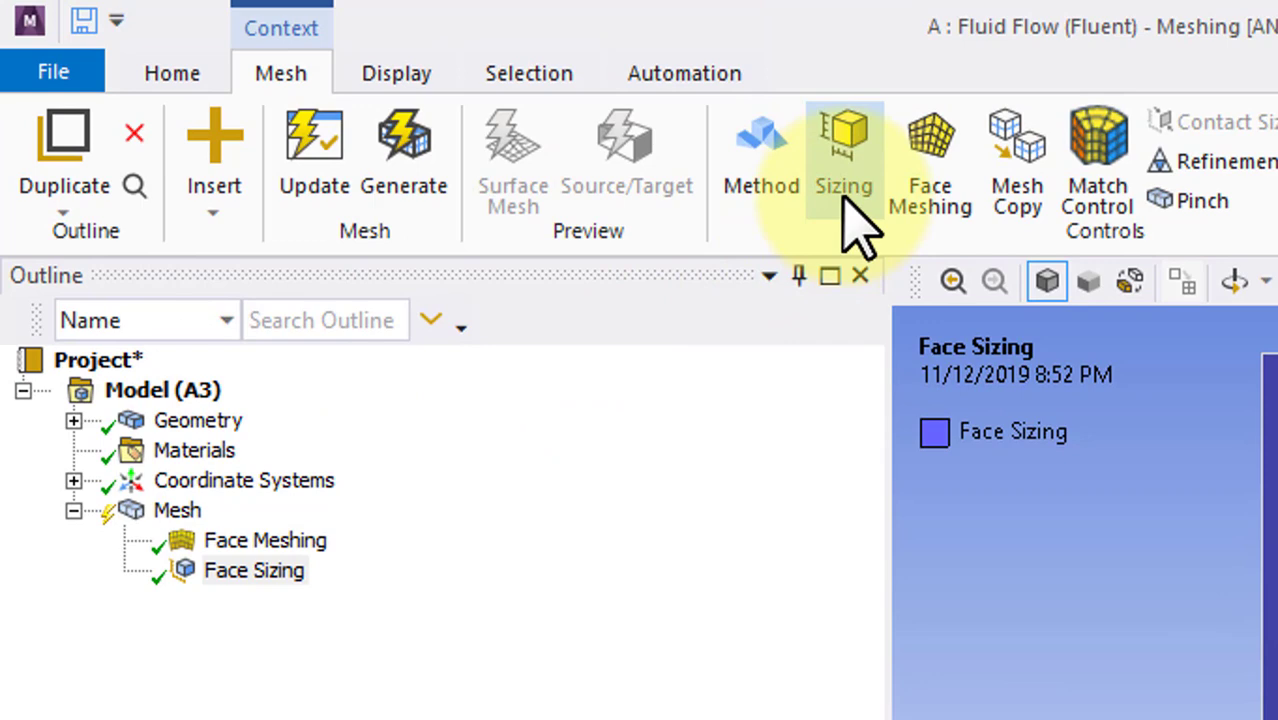
Step: Add a second face sizing of 10 mm on the small inner face near the origin
click(845, 198)
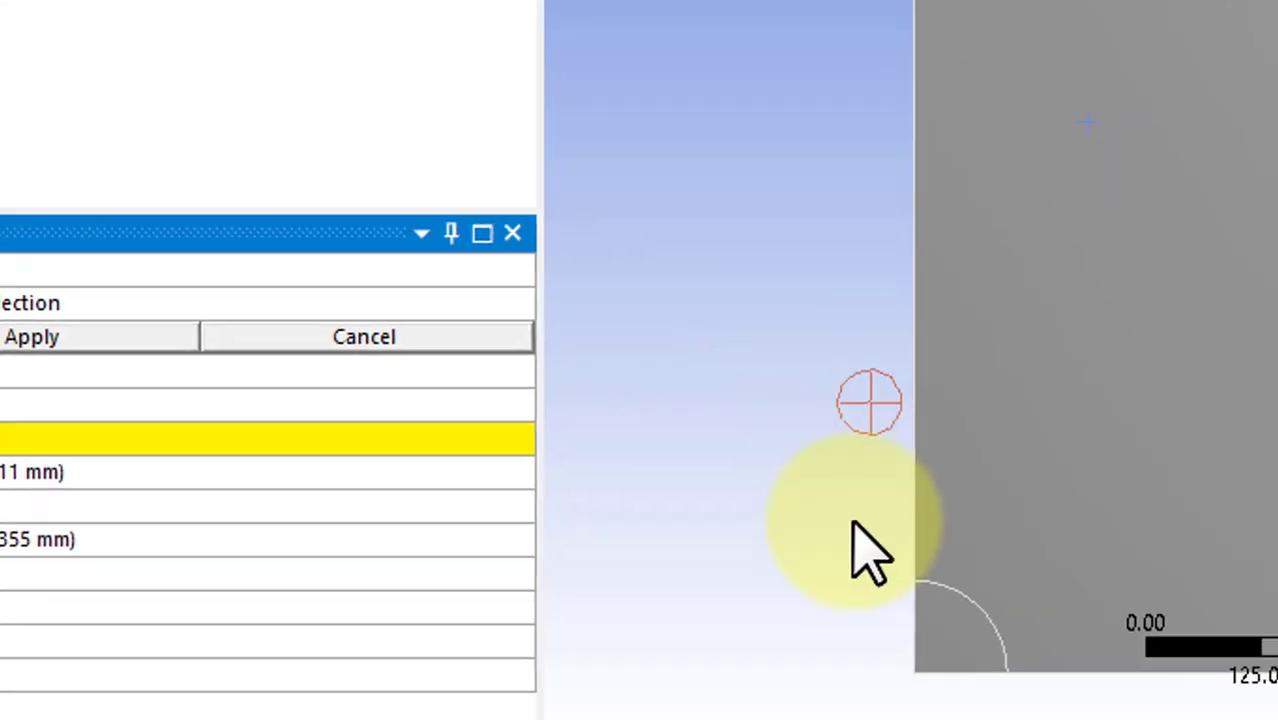
click(965, 630)
click(100, 340)
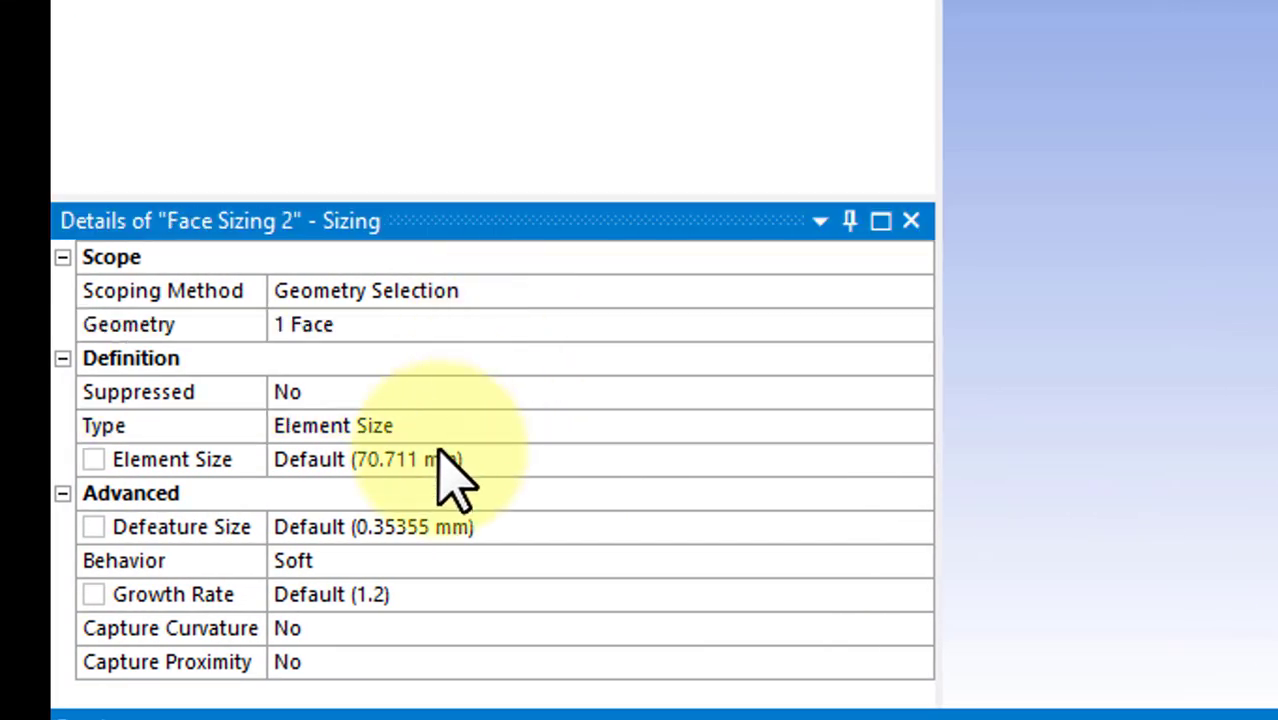
click(478, 460)
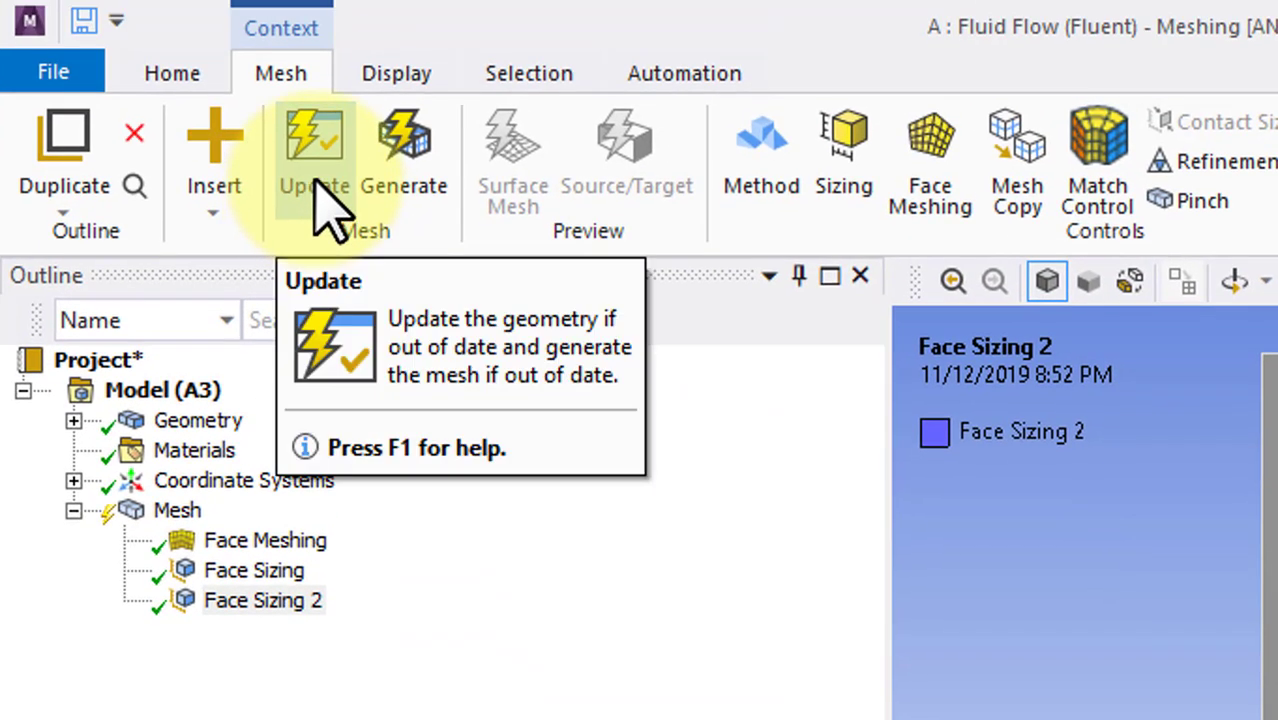
Step: Update the mesh to generate the mapped quad mesh, finer near the origin, for Fluent
click(329, 20)
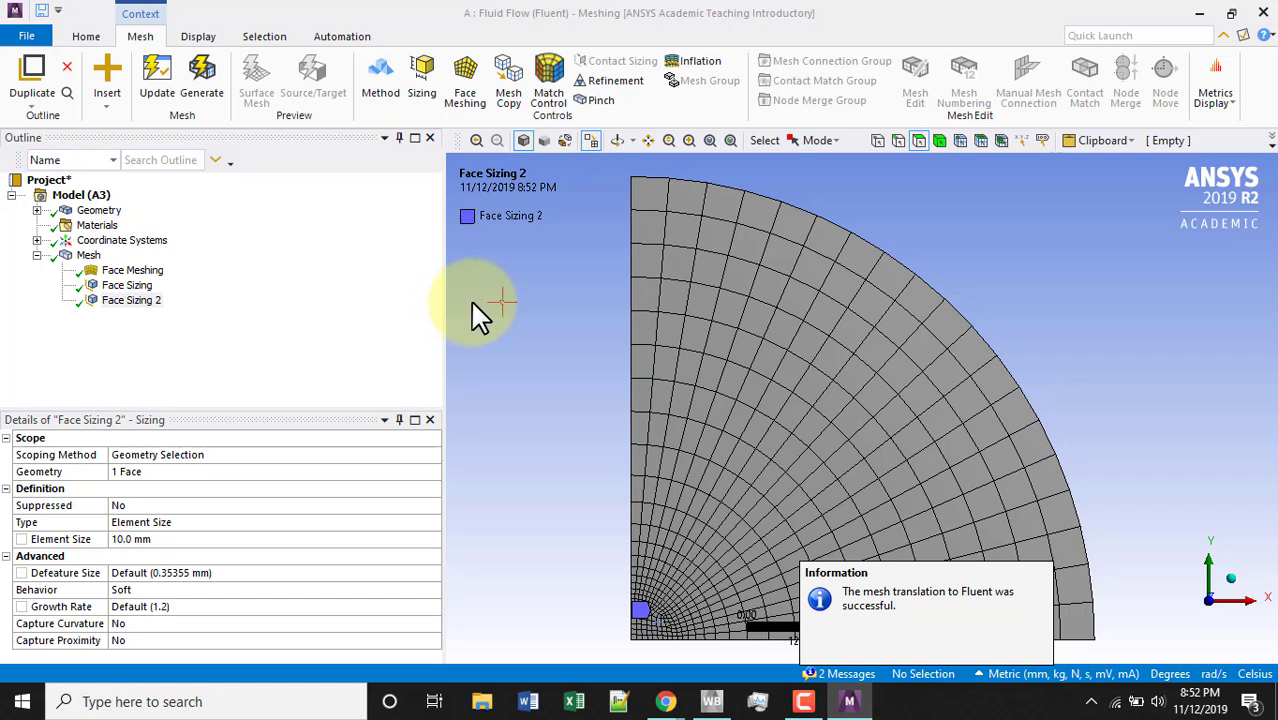
Step: Create a named selection 'outer_region' for the large outer face
click(697, 311)
right_click(697, 311)
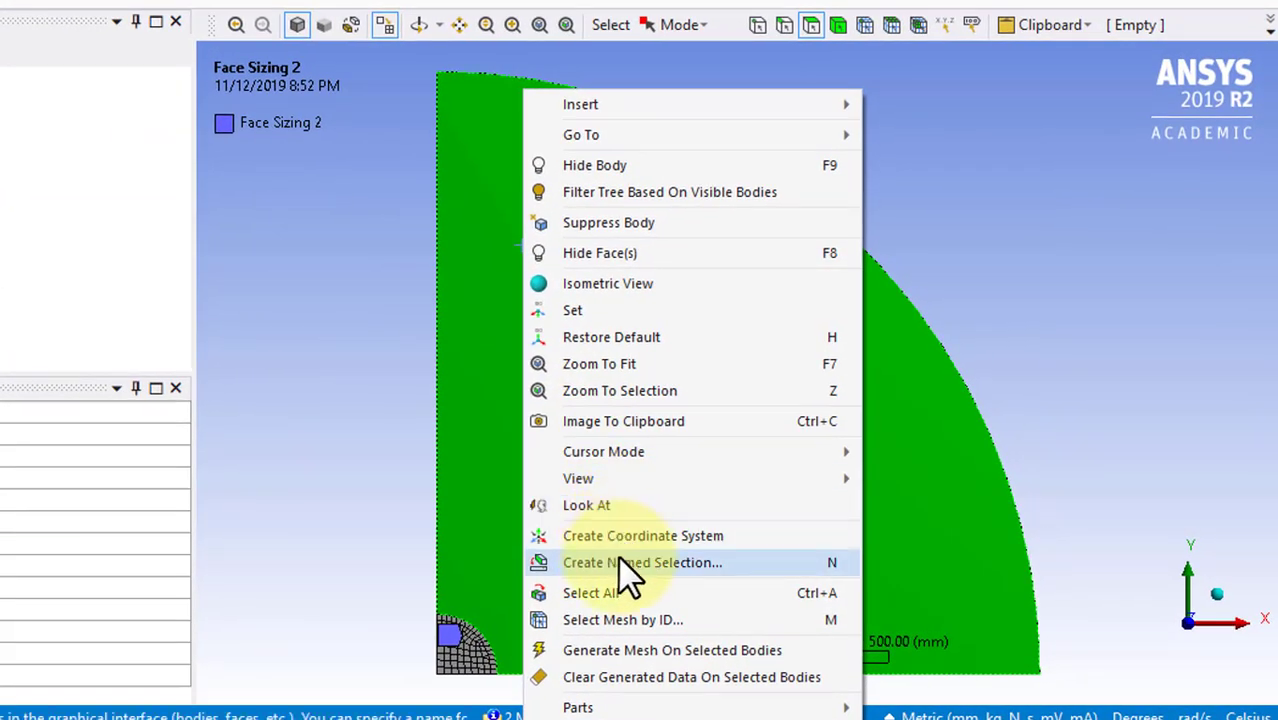
click(690, 559)
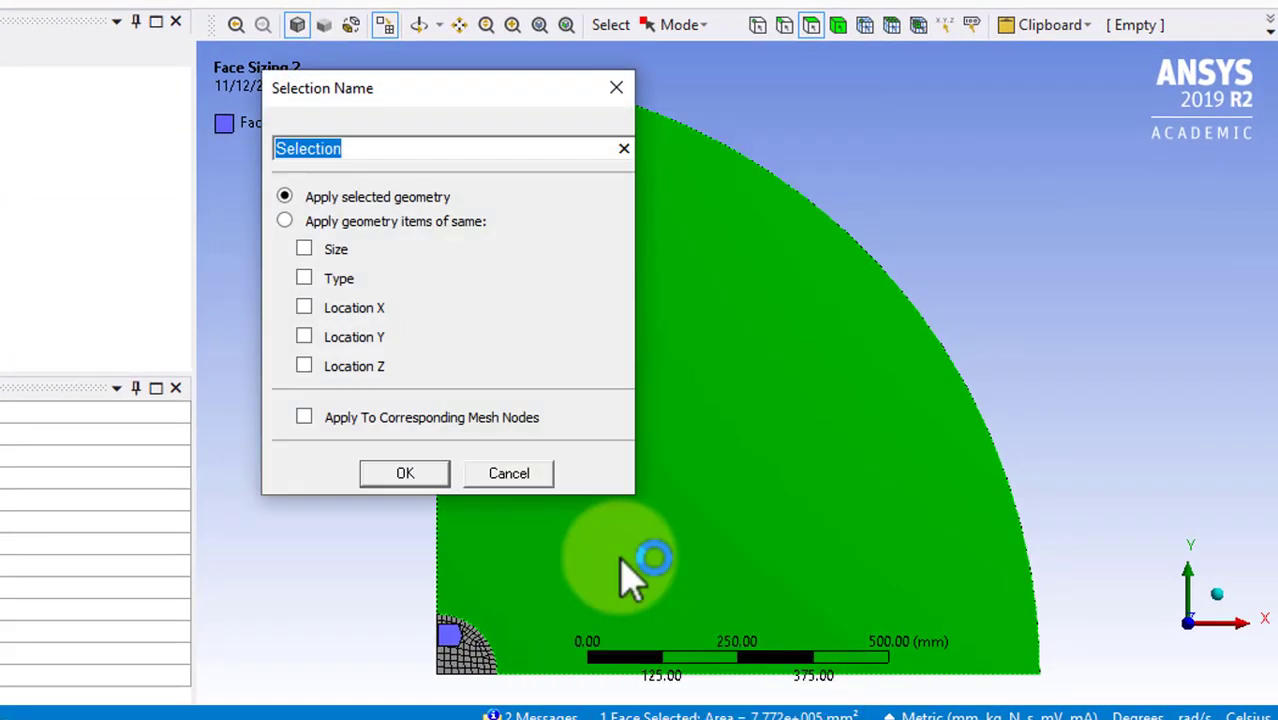
text(outer_reg)
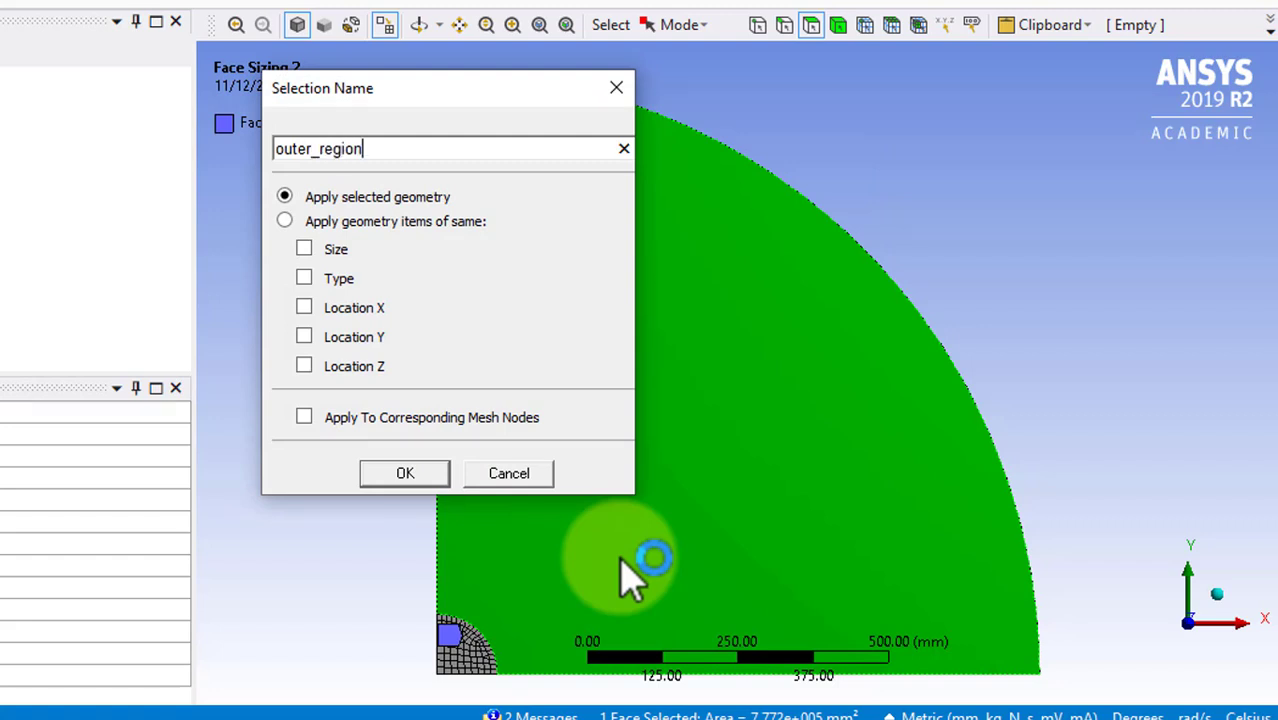
key(Return)
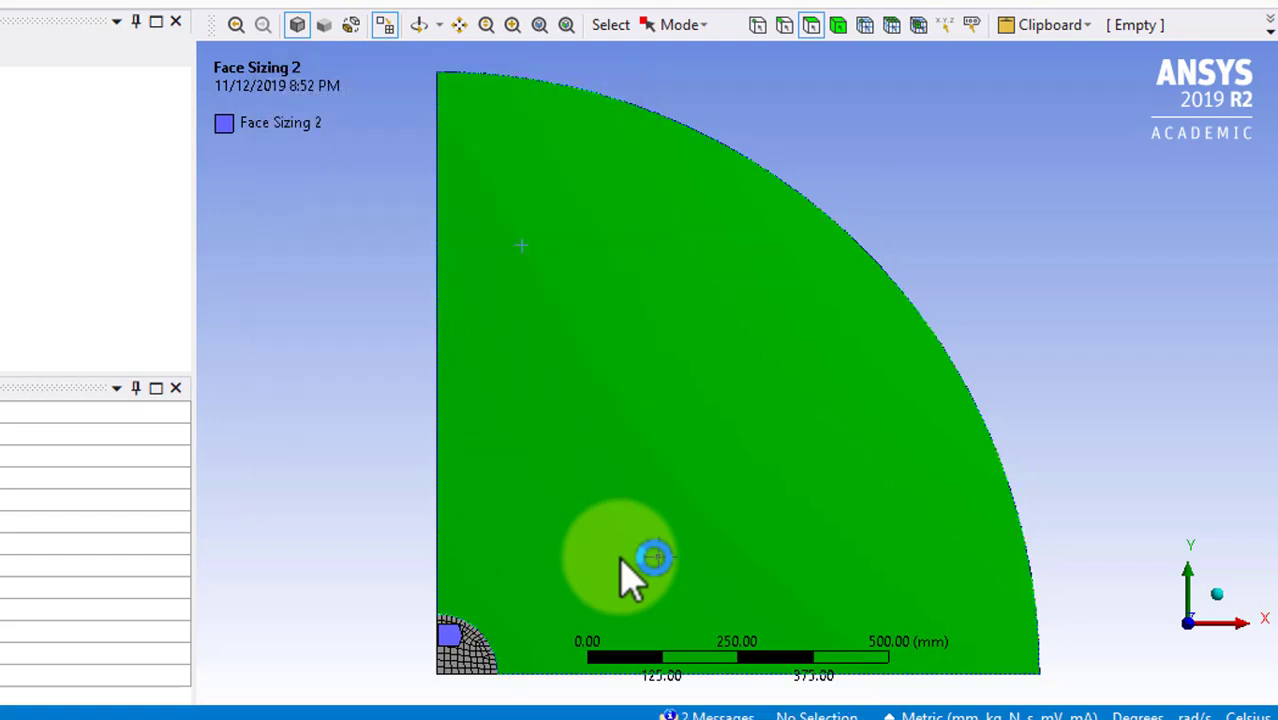
Step: Name the small inner face 'inner_region'
click(481, 654)
right_click(487, 668)
click(578, 491)
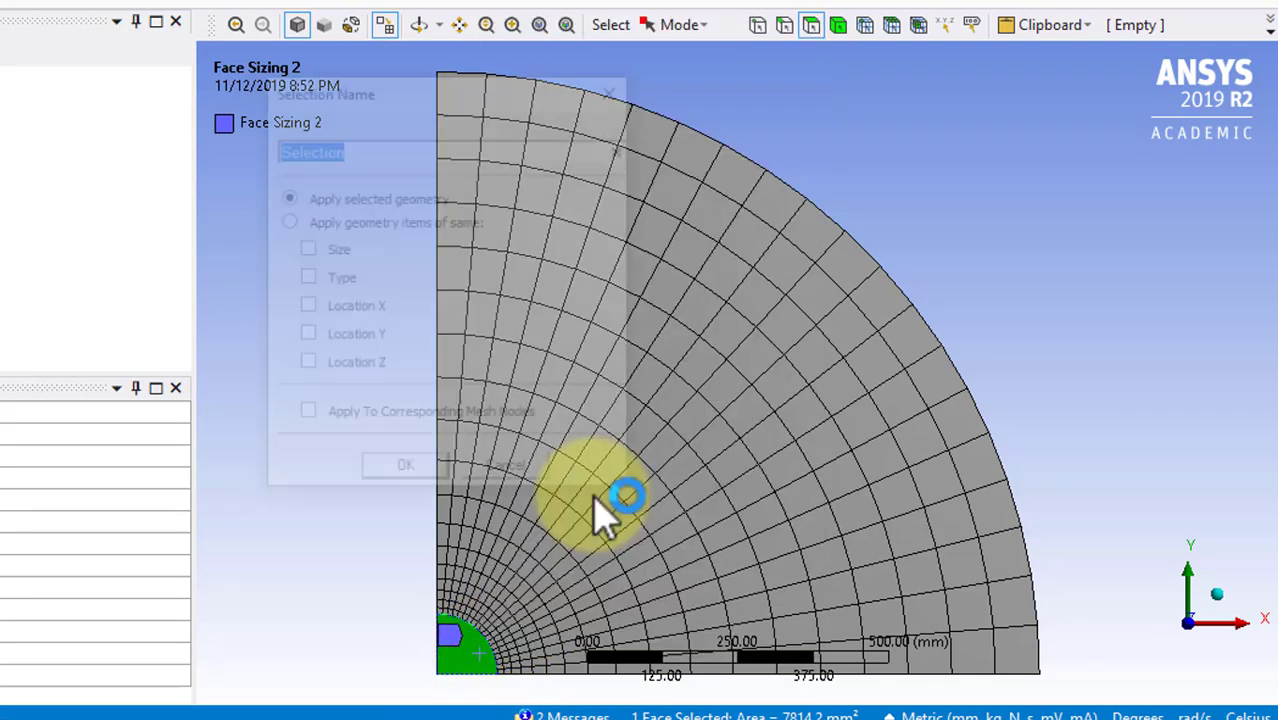
text(inner_reg)
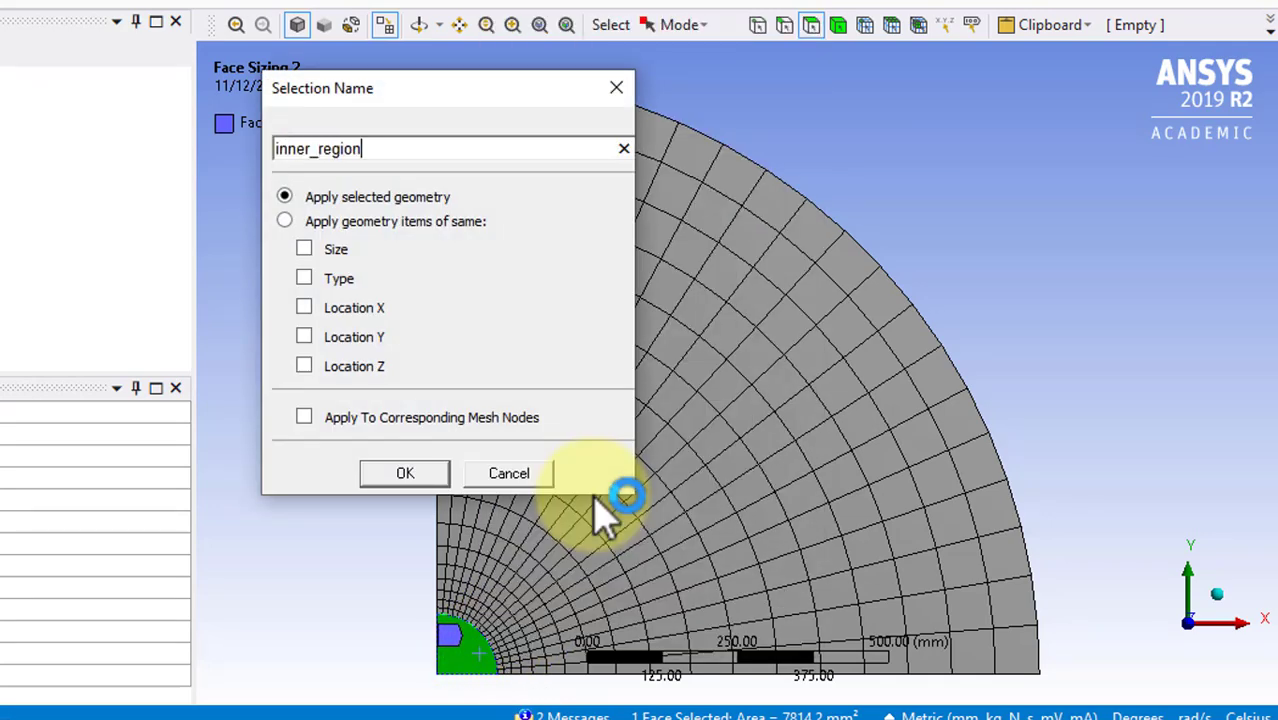
key(Return)
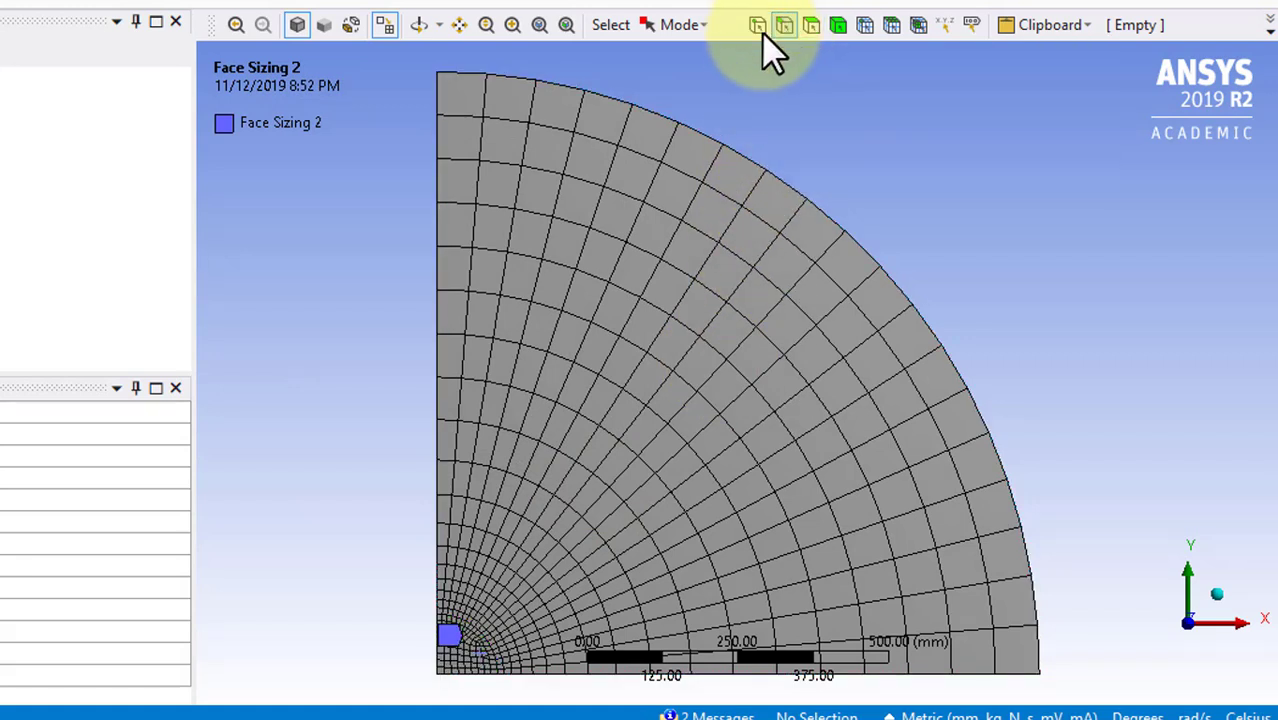
Step: Select the two left edges of the quarter-disc and name them 'symmetry'
click(435, 630)
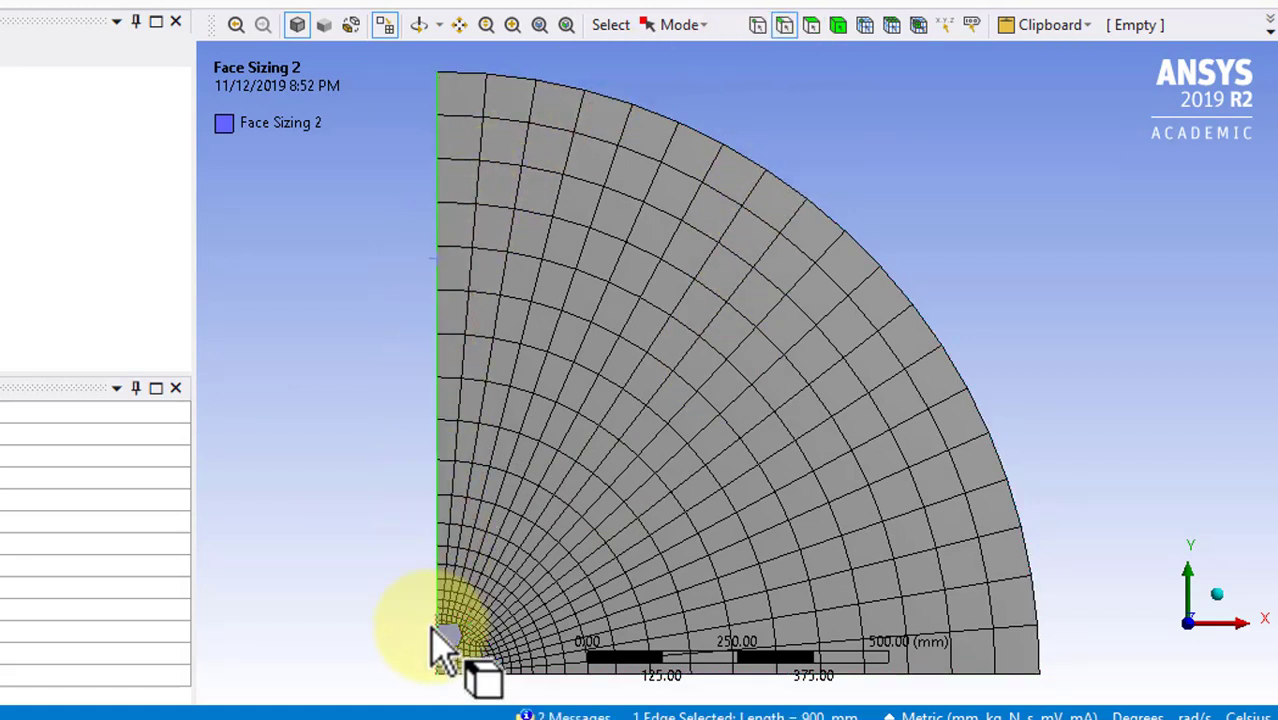
ctrl+click(433, 635)
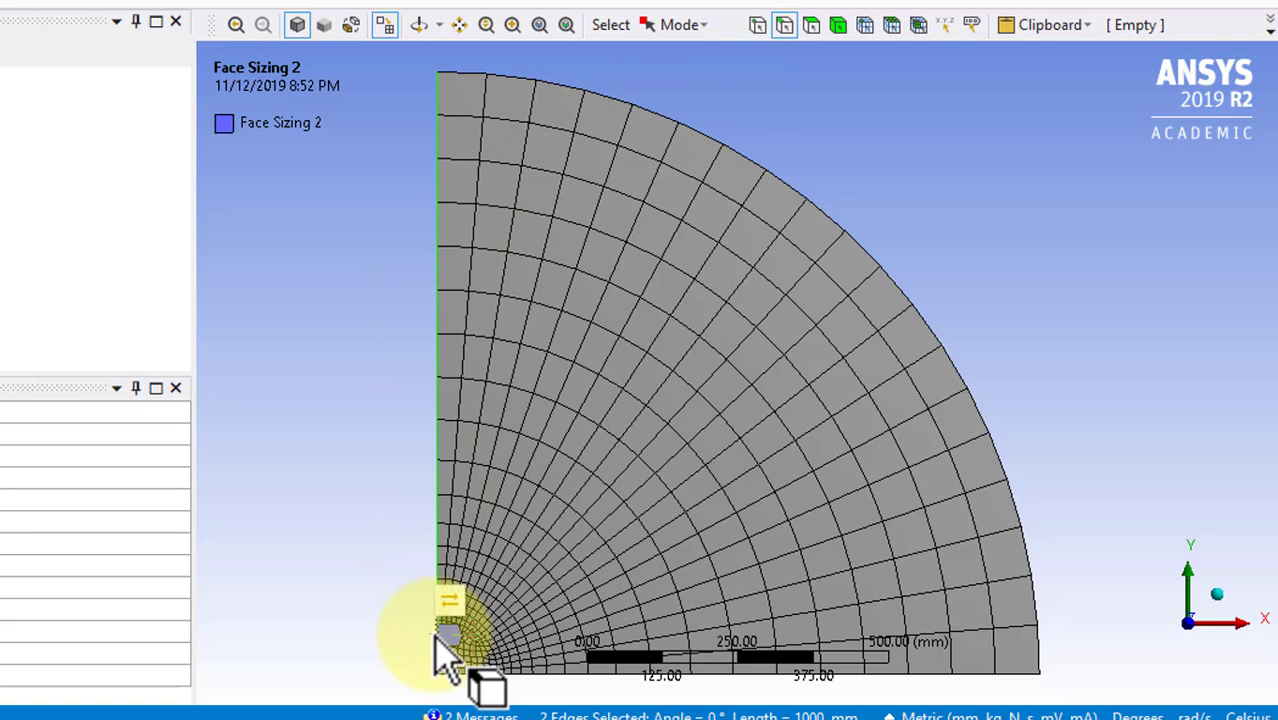
ctrl+click(435, 520)
right_click(436, 511)
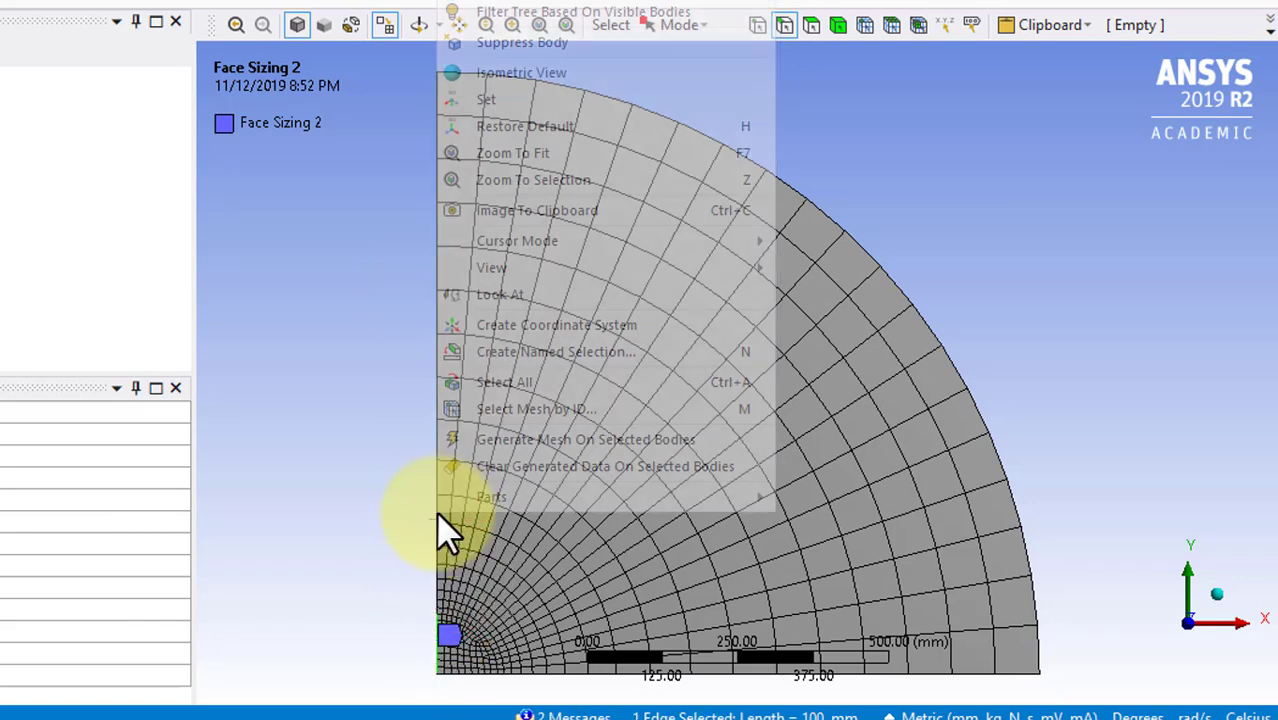
ctrl+click(438, 542)
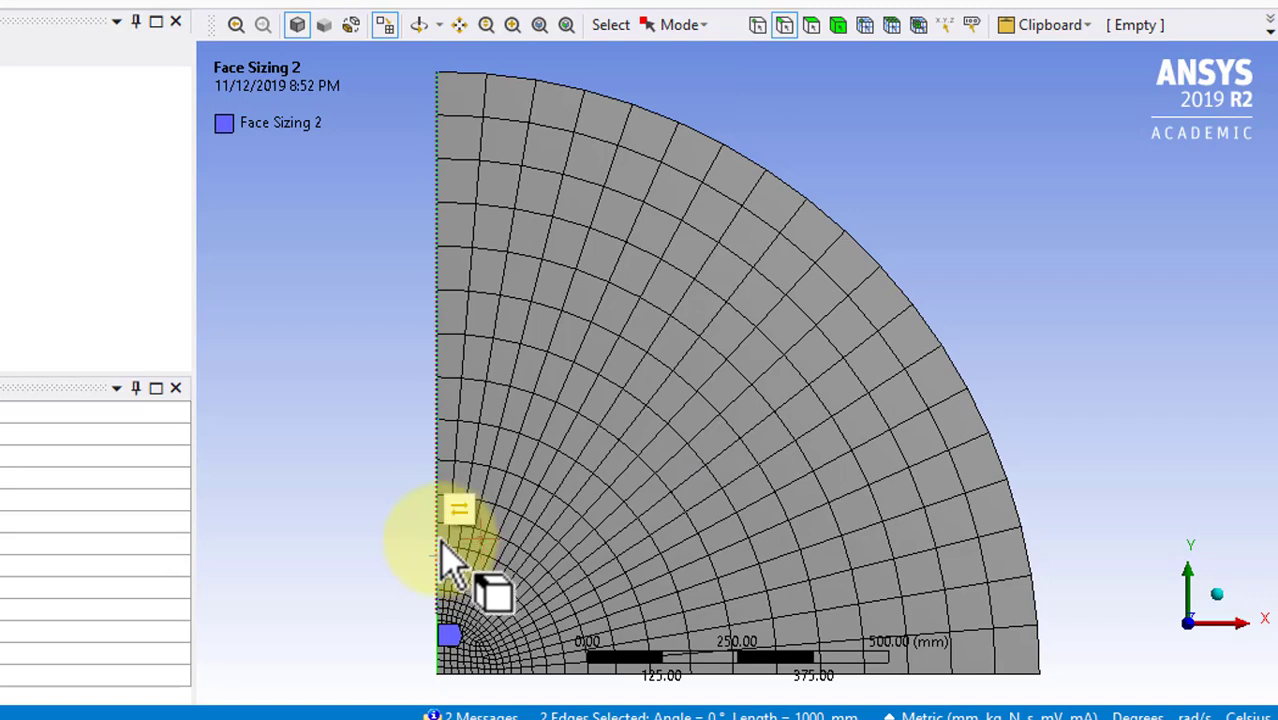
right_click(445, 535)
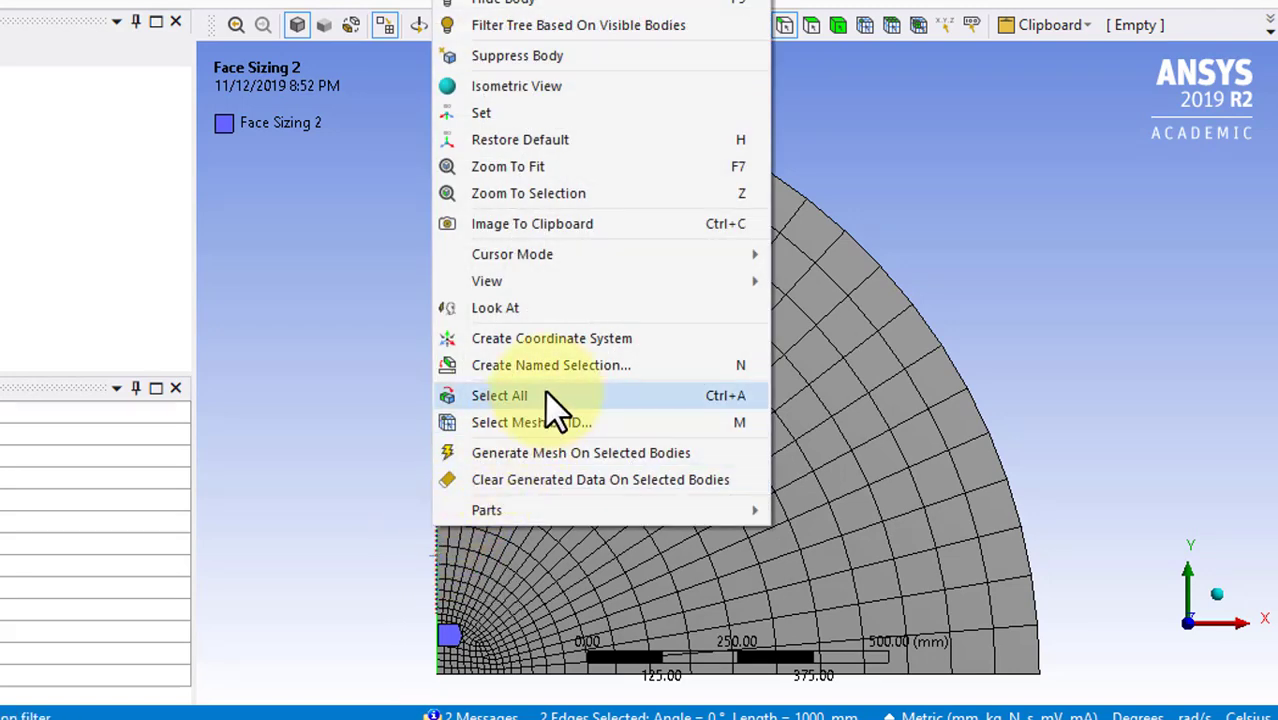
click(560, 366)
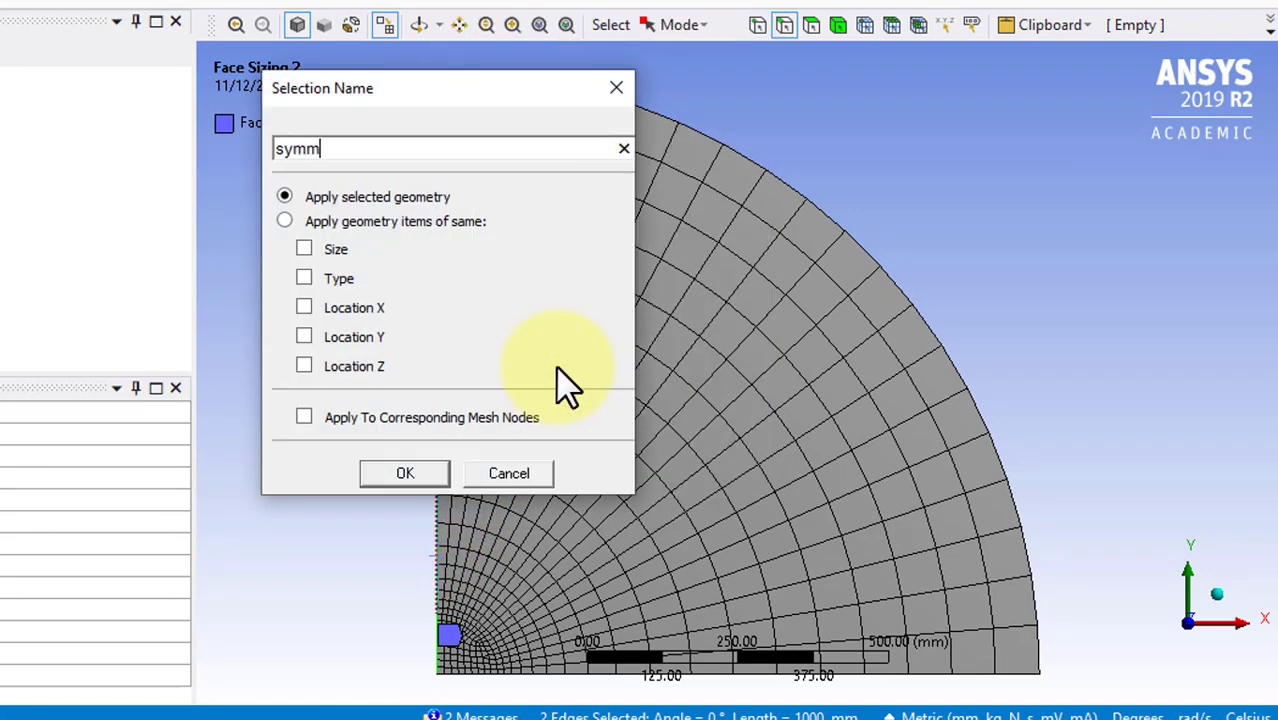
key(Return)
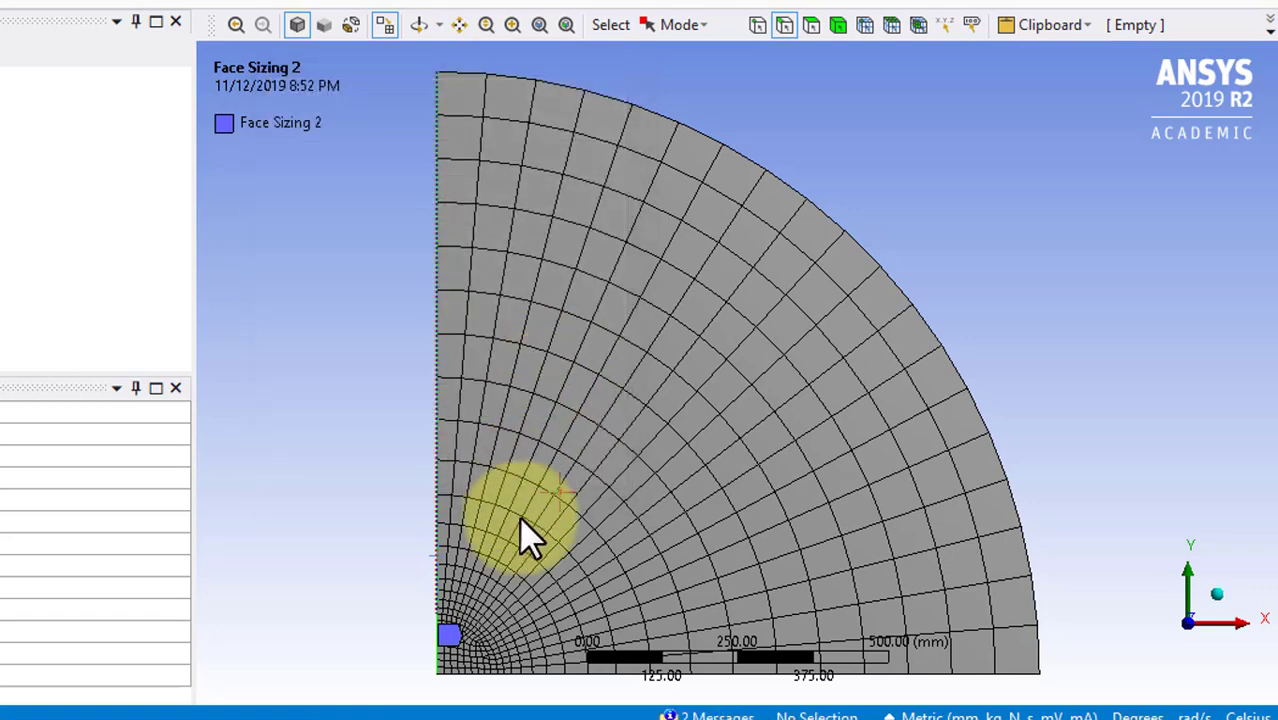
Step: Name the two bottom edges 'axis'
click(495, 673)
ctrl+click(551, 673)
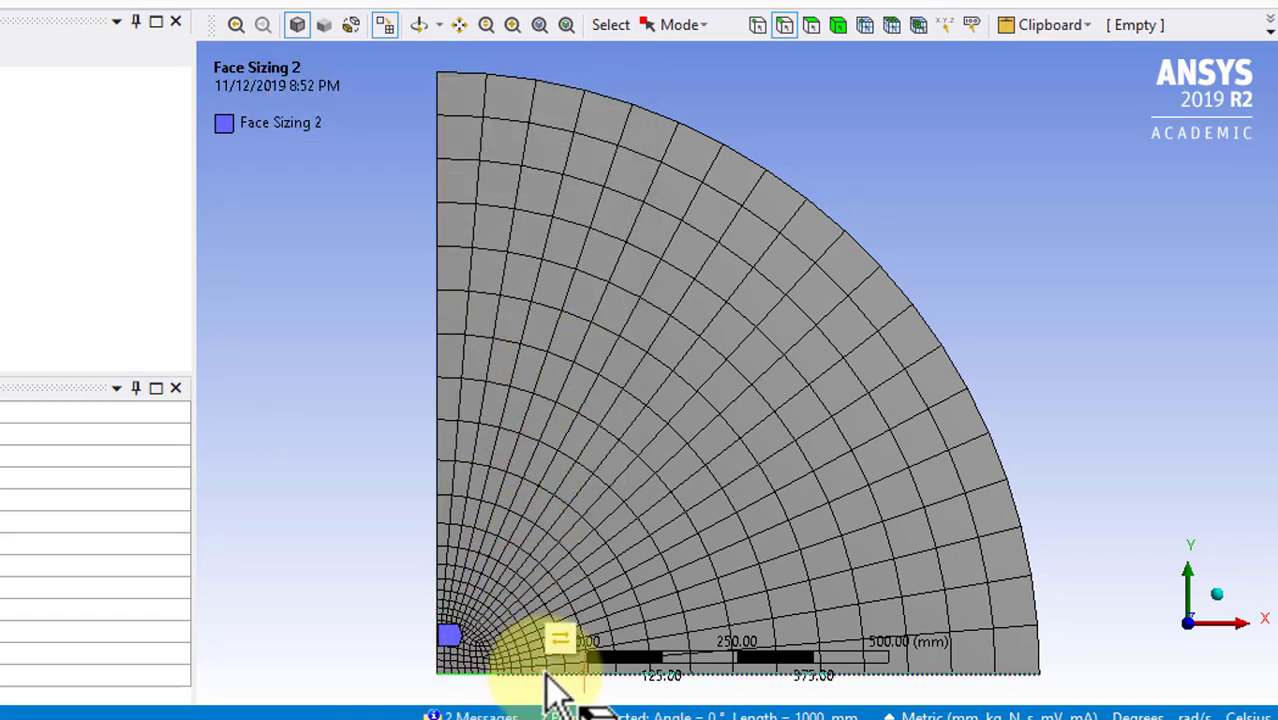
right_click(558, 672)
click(638, 510)
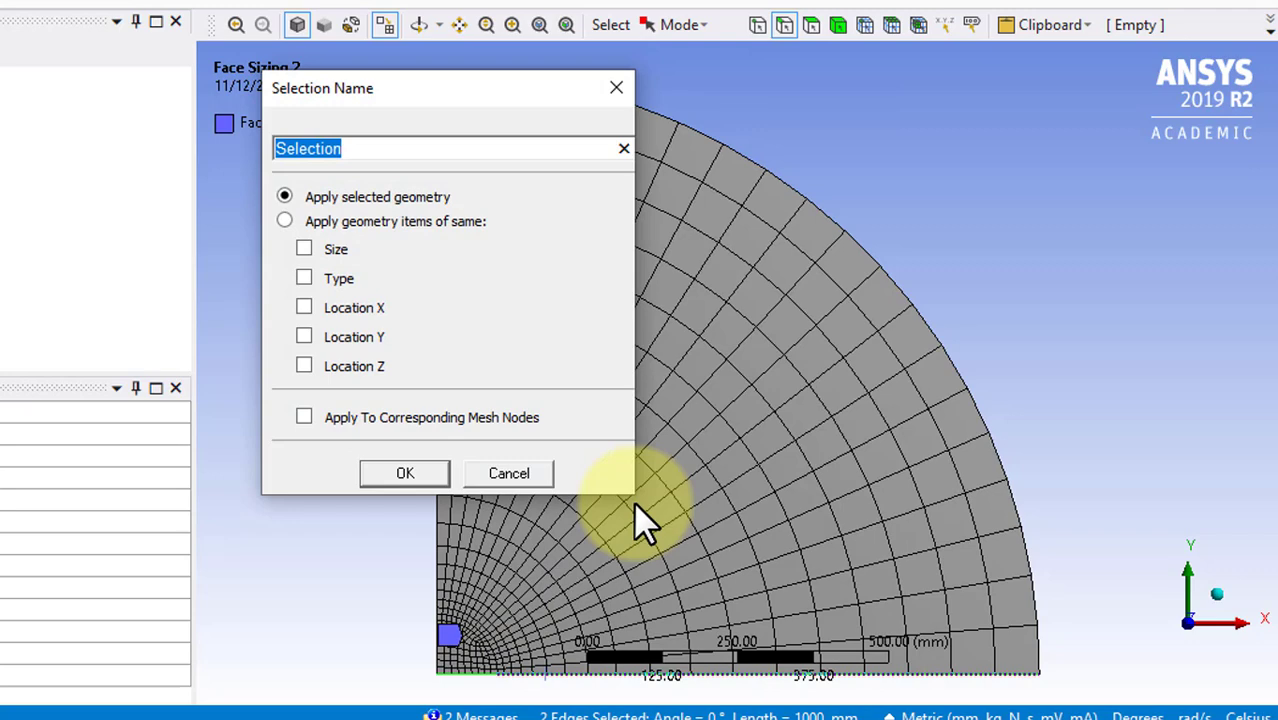
key(Return)
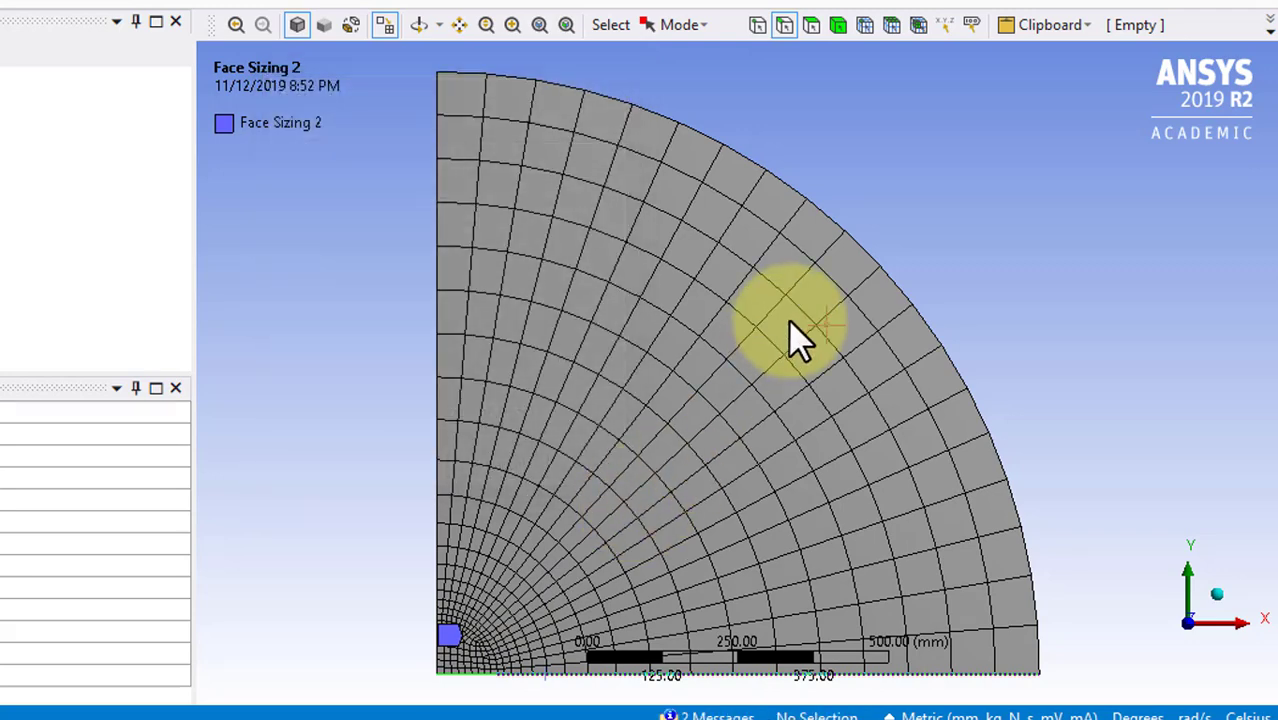
Step: Name the curved outer arc edge 'outer_boundary'
click(858, 258)
right_click(862, 256)
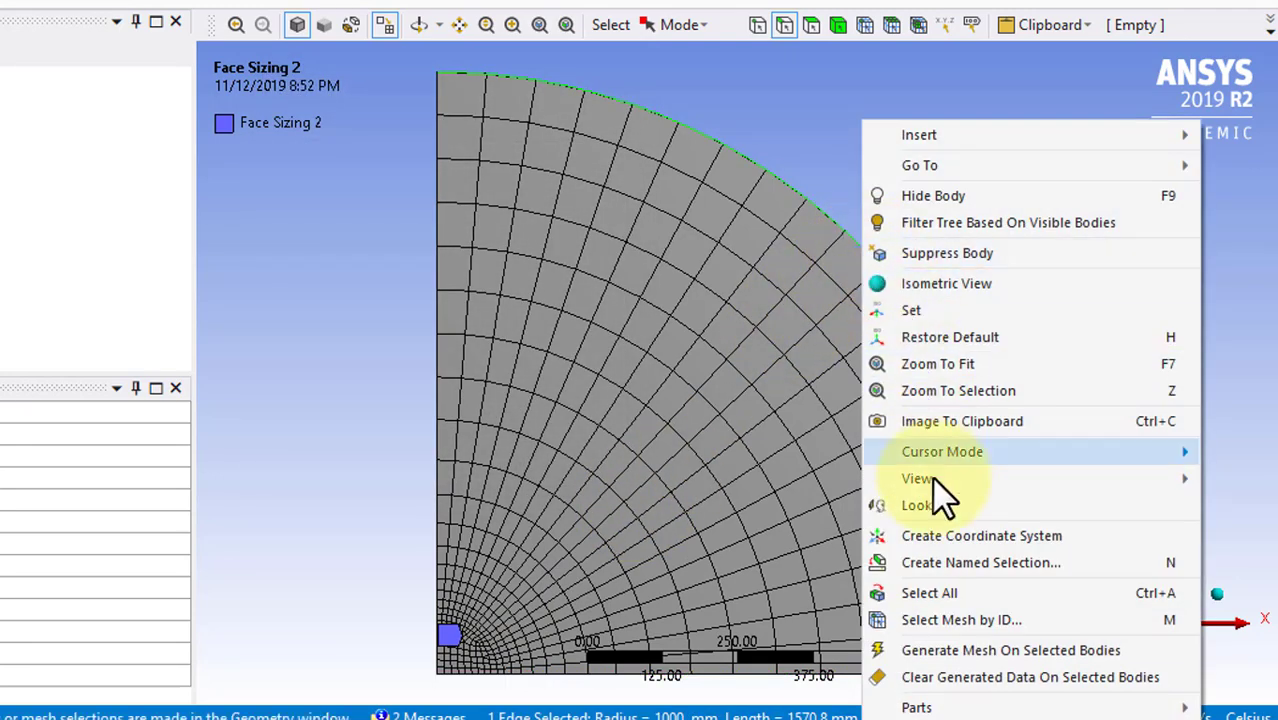
click(946, 566)
text(outer_boundary)
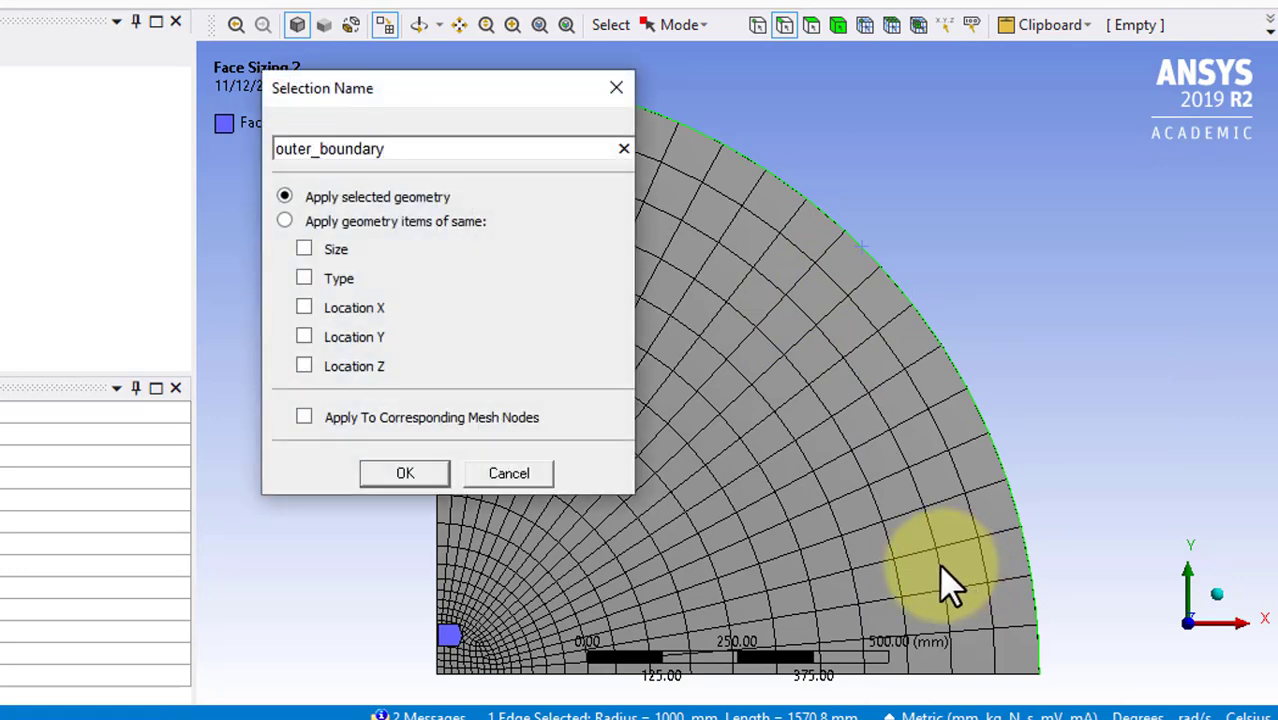
key(Return)
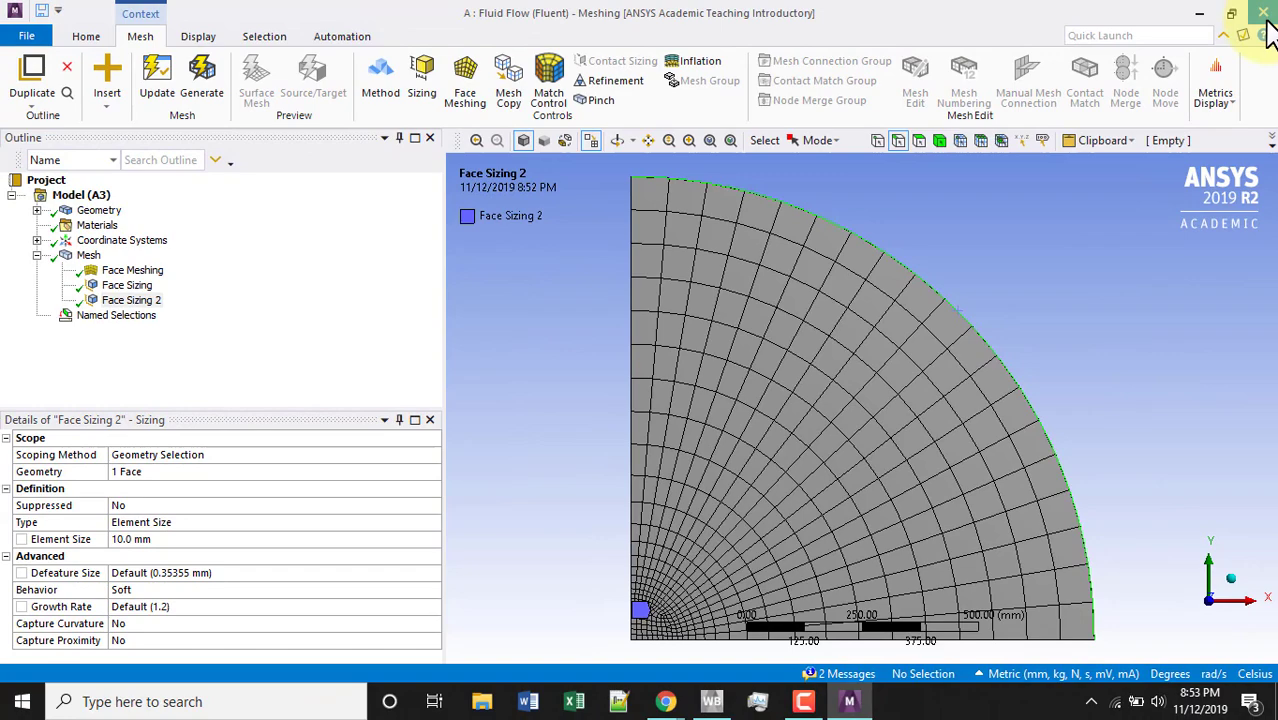
Step: Close Meshing, update the Mesh cell, and rename the system 'Transient Analysis'
click(1265, 16)
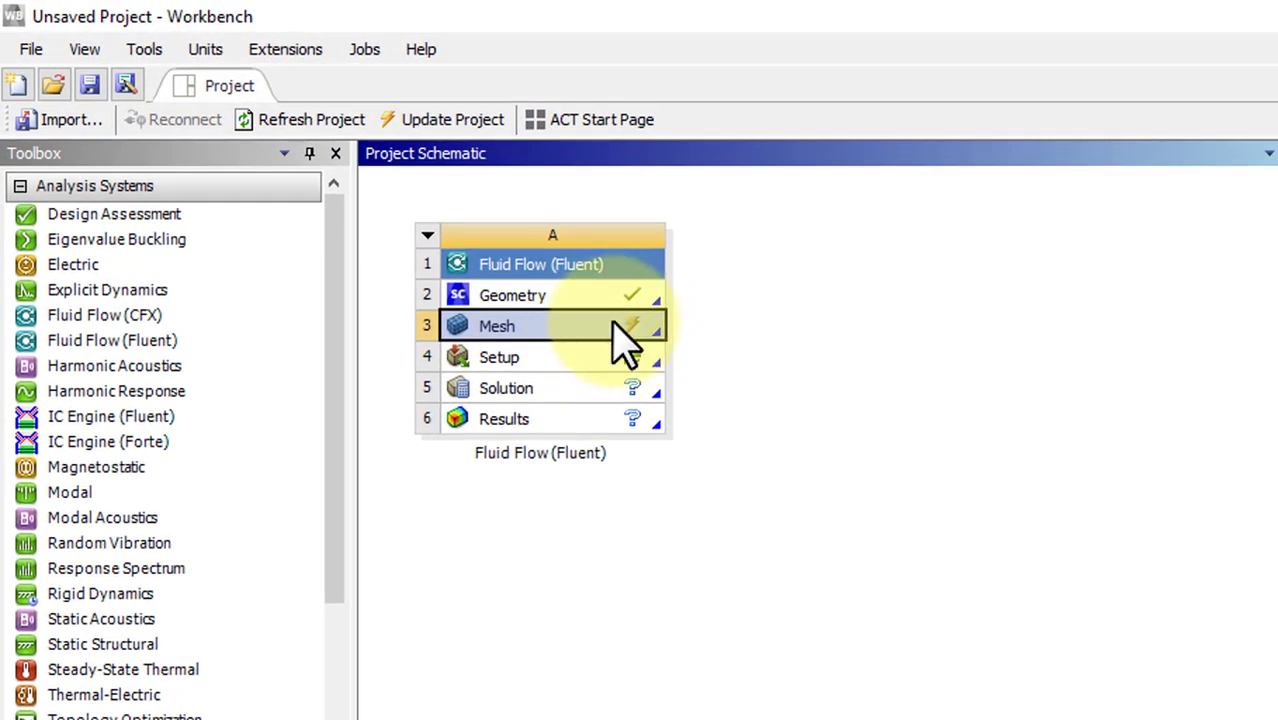
right_click(621, 335)
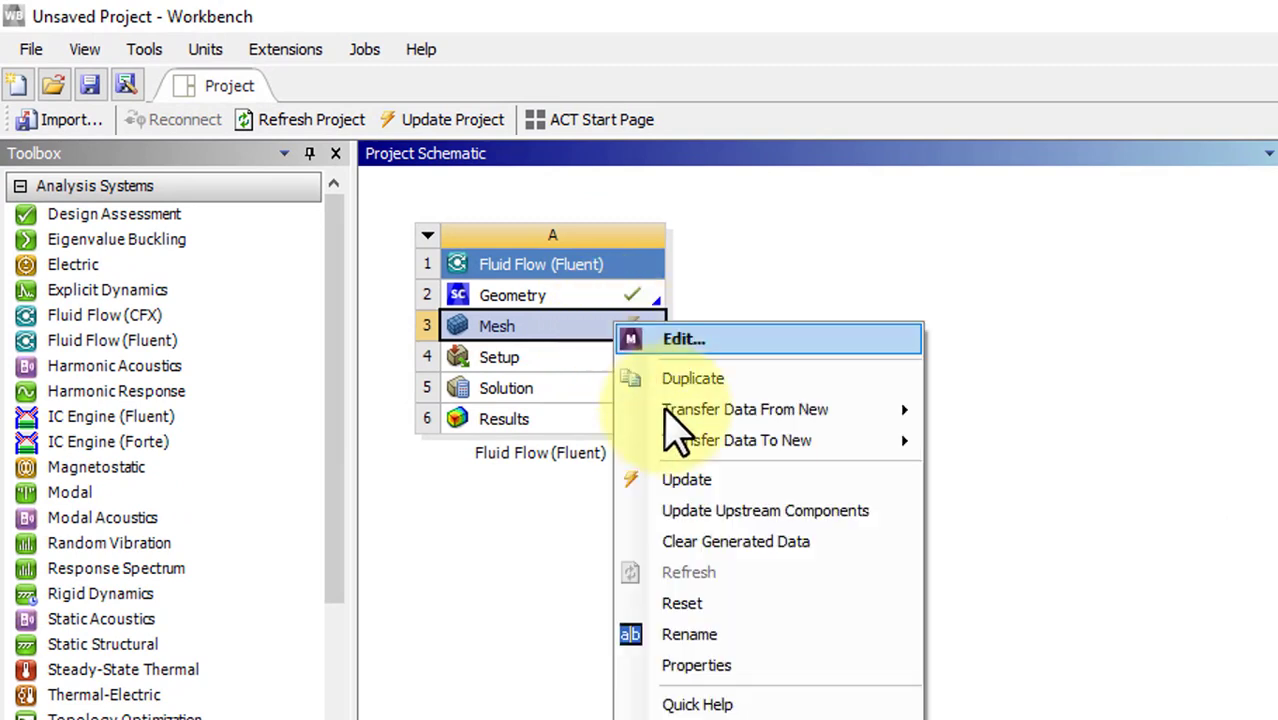
click(690, 483)
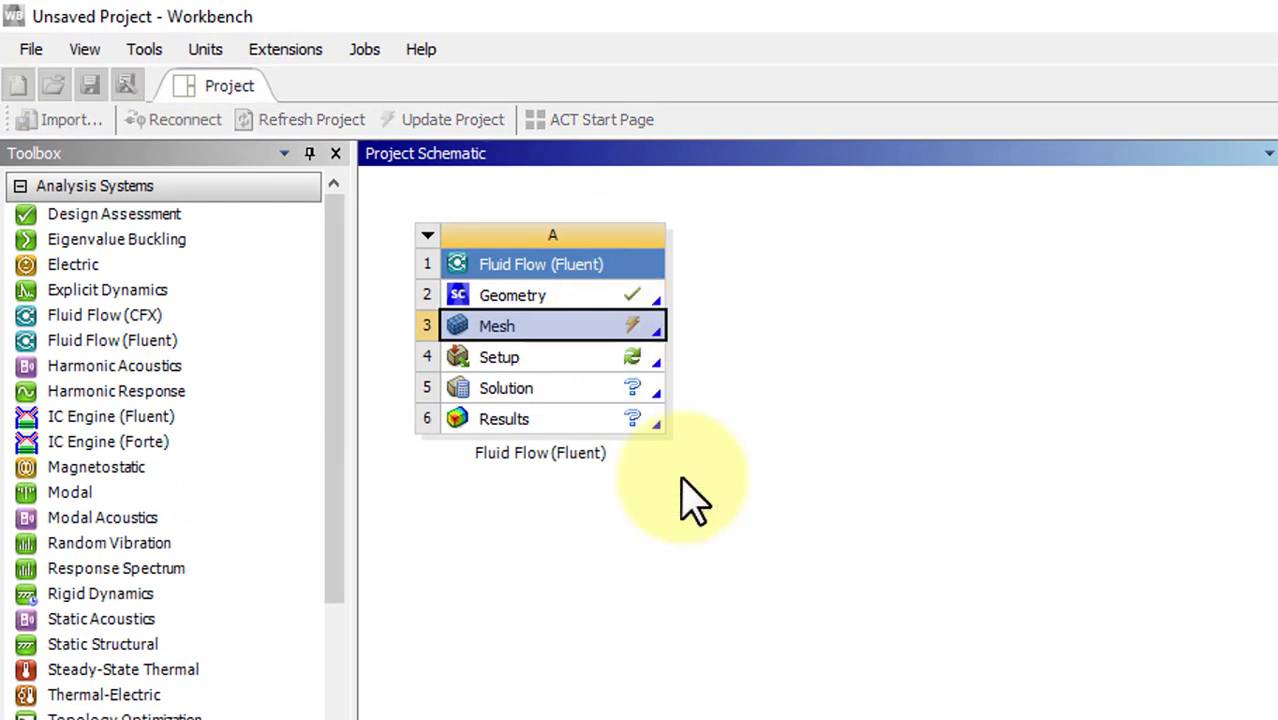
triple_click(565, 453)
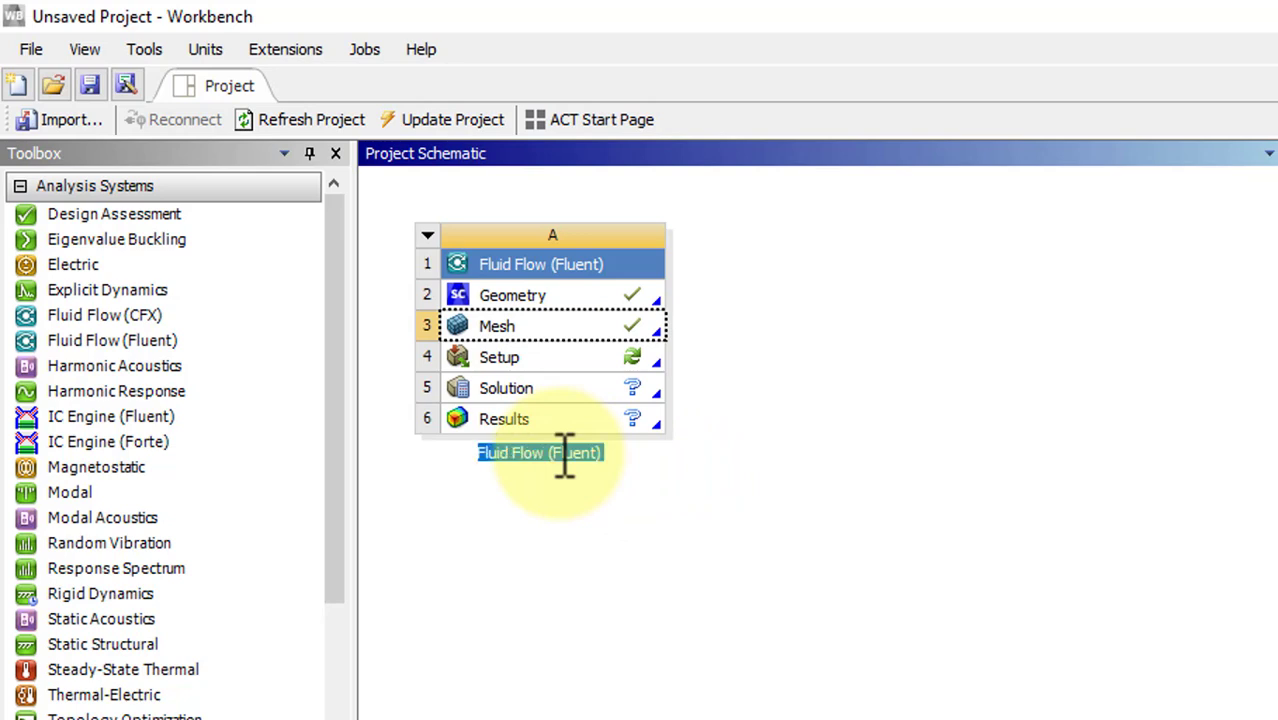
text(Transient Analysis)
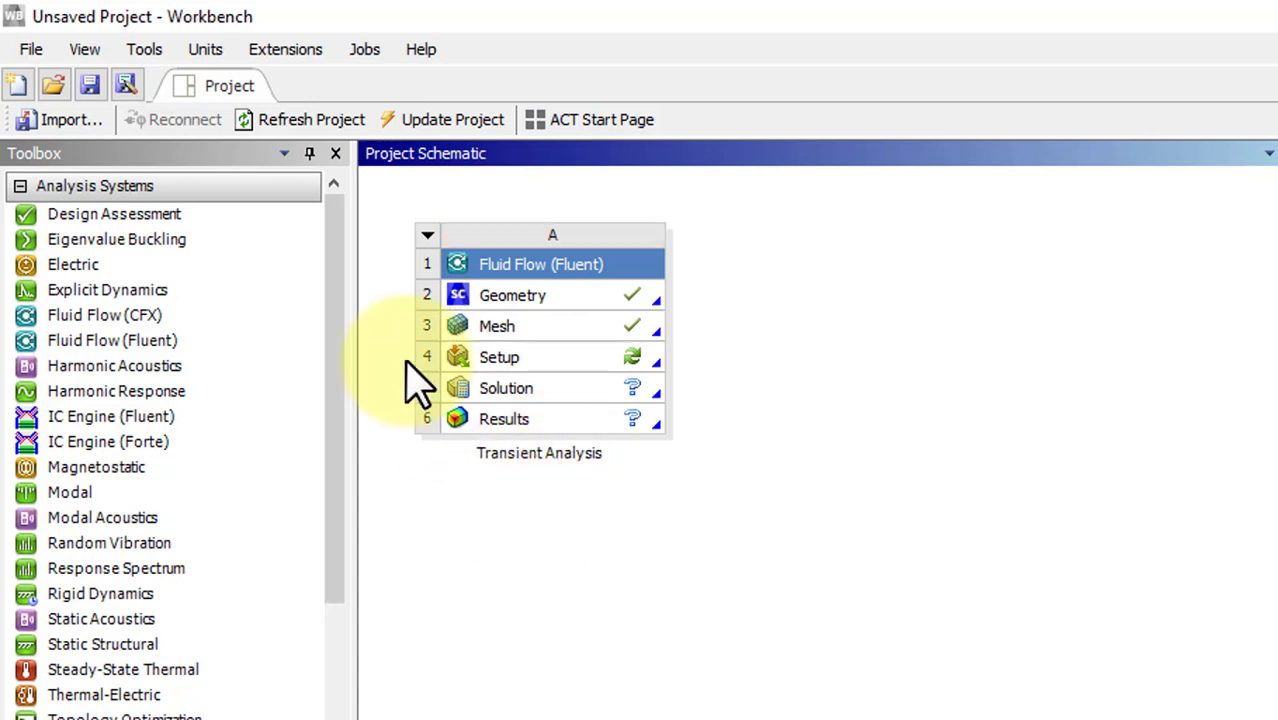
Step: Start saving the project as a new file
click(89, 84)
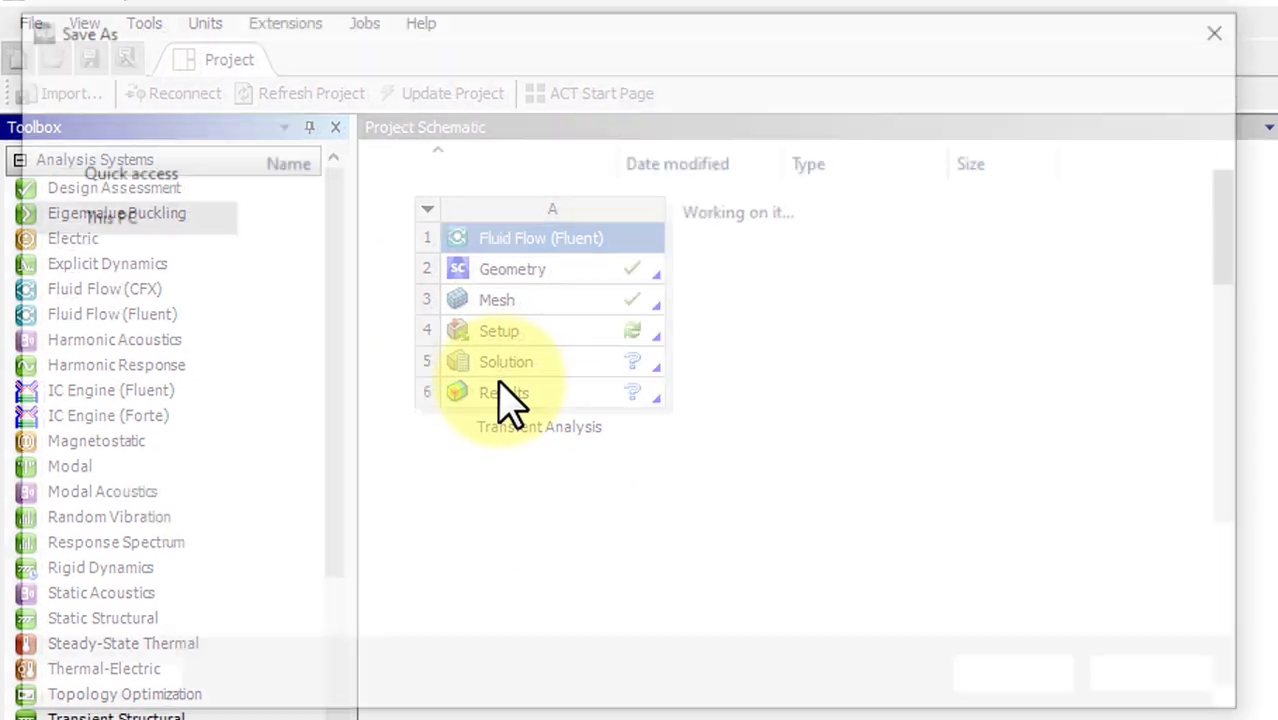